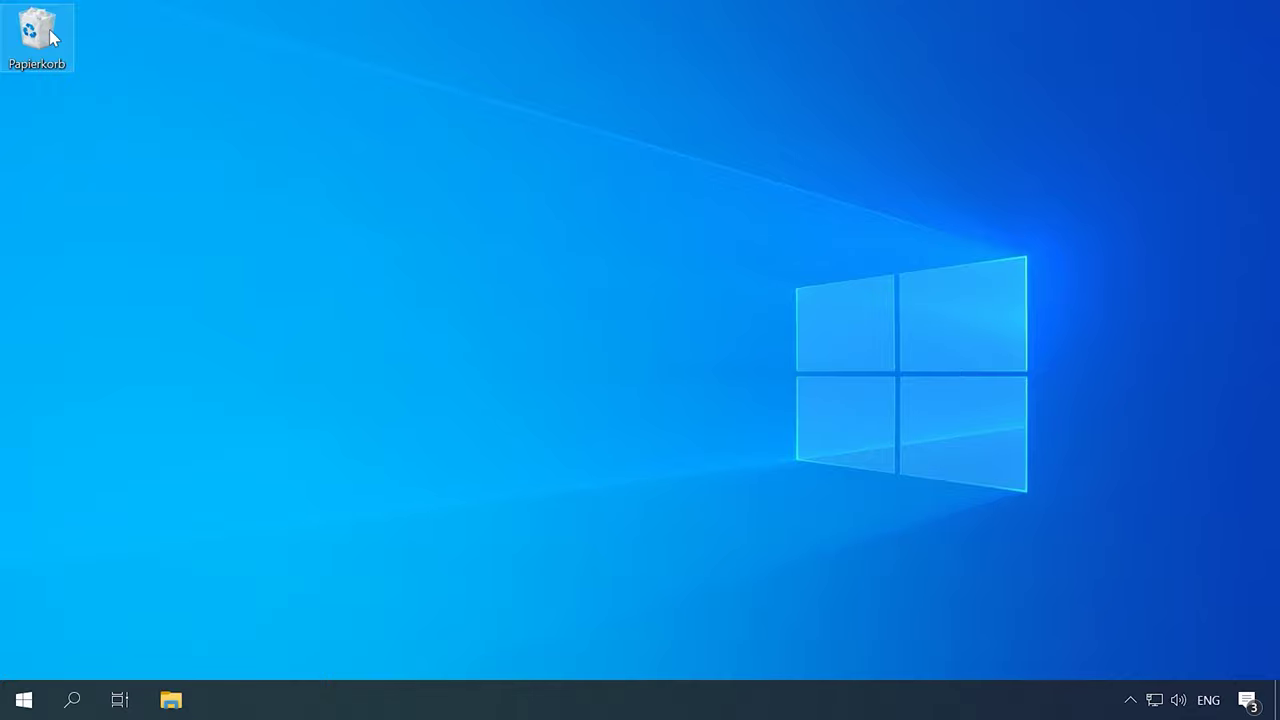
# Restore the deleted Test folder from the recycle bin to the desktop and close the recycle bin window
pyautogui.doubleClick(48, 34)
pyautogui.click(205, 127)
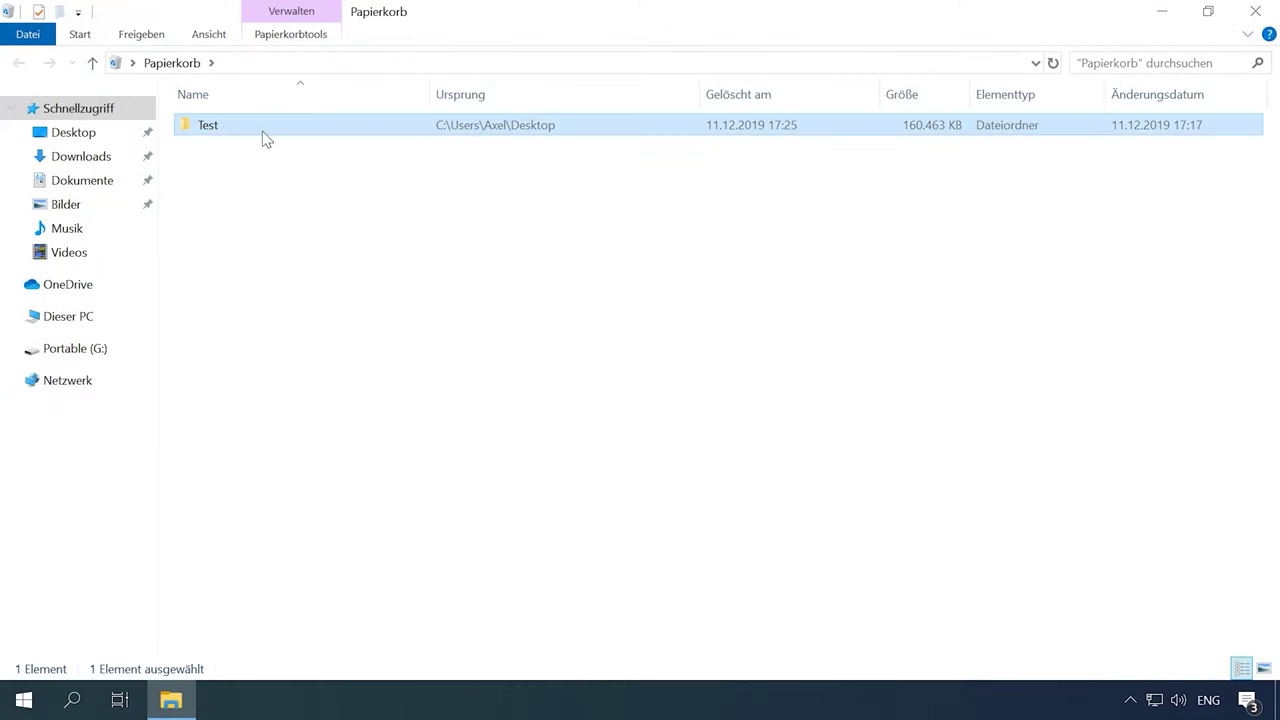
pyautogui.rightClick(297, 132)
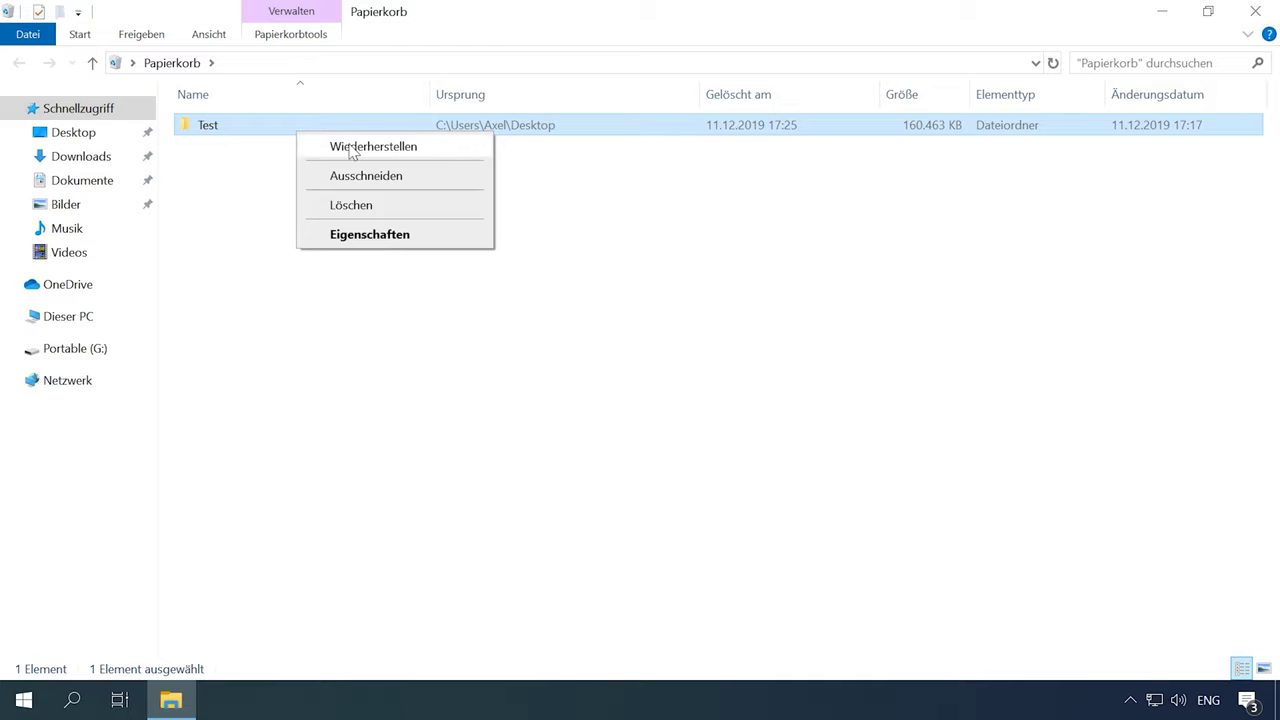
pyautogui.click(352, 147)
pyautogui.click(1257, 10)
pyautogui.click(37, 145)
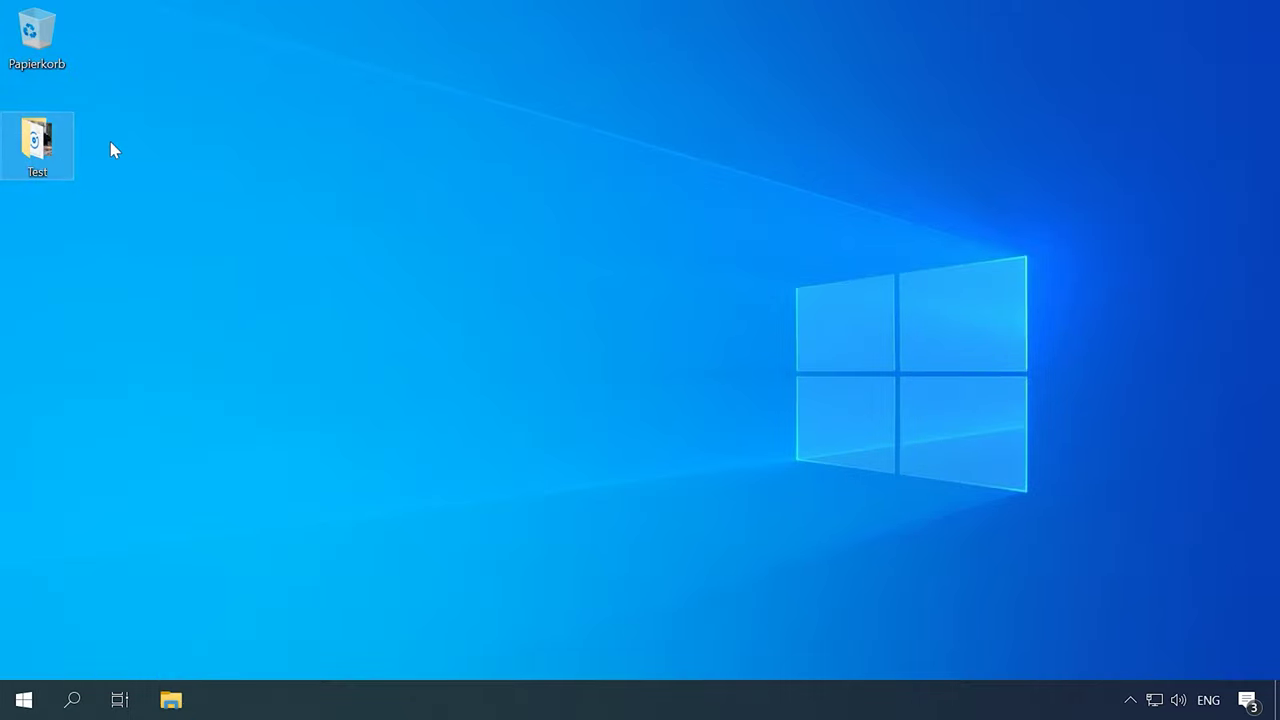
pyautogui.click(152, 210)
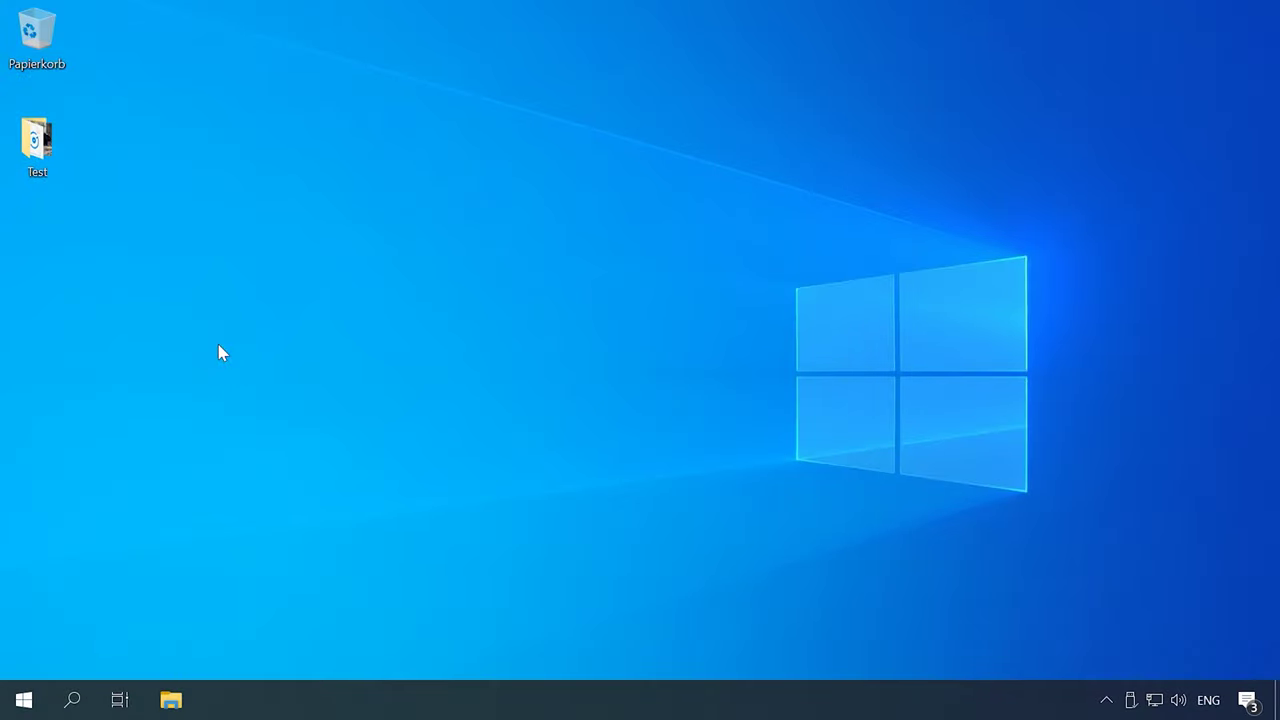
# Permanently delete the Test folder from the desktop, bypassing the recycle bin
pyautogui.moveTo(218, 344); pyautogui.dragTo(20, 142)
pyautogui.hotkey('shift', 'Delete')
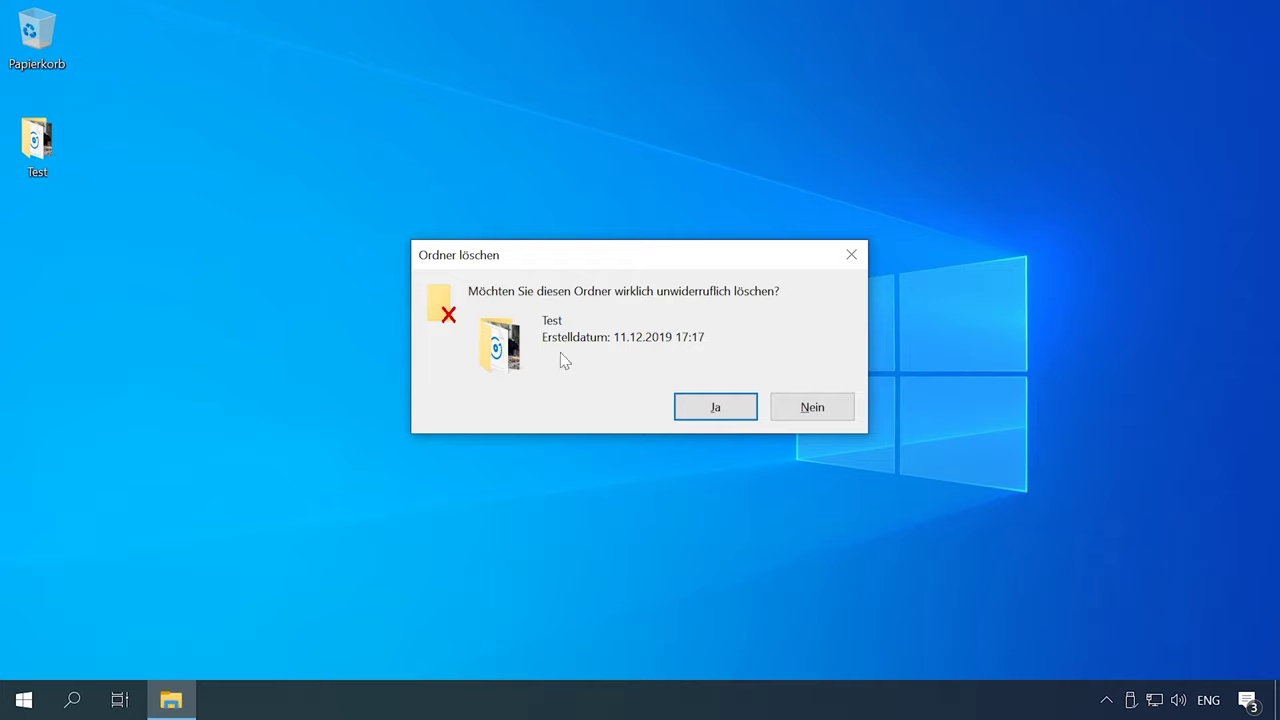
pyautogui.click(700, 414)
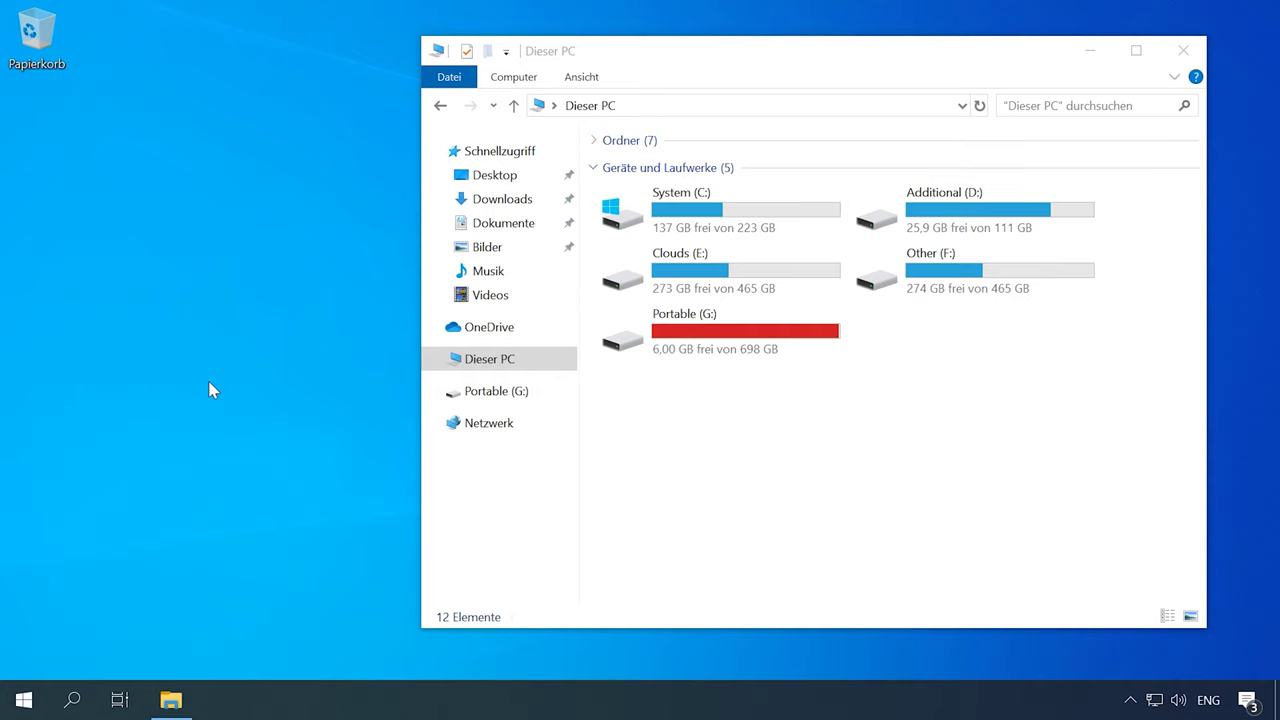
# Restore the Desktop folder to its previous version from 11.12.2019 17:26 and close the folder window that opens
pyautogui.rightClick(499, 174)
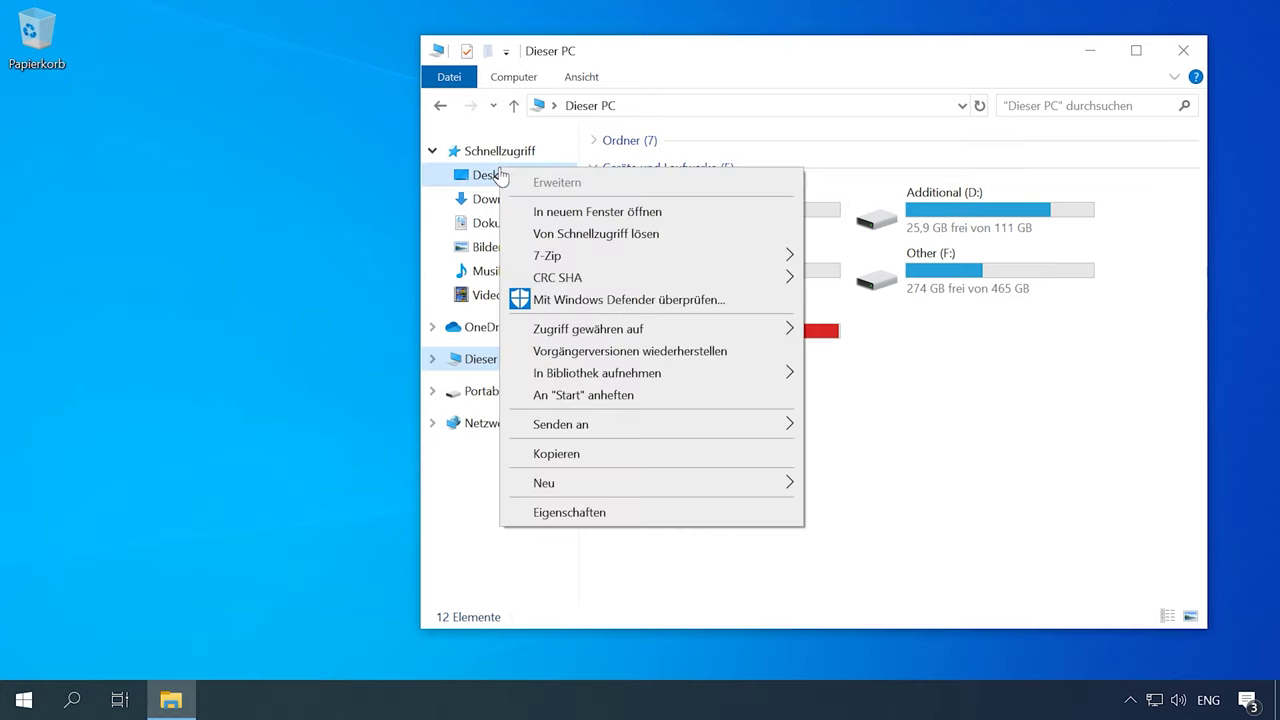
pyautogui.click(562, 514)
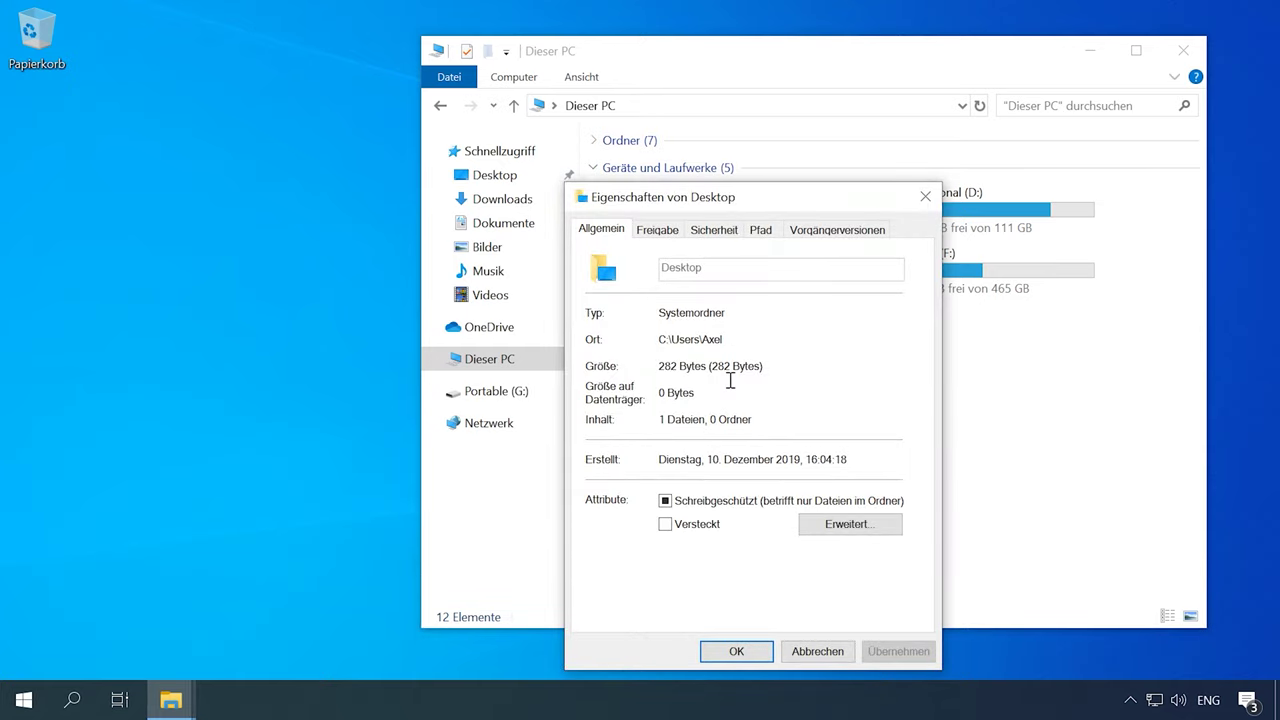
pyautogui.moveTo(789, 205); pyautogui.dragTo(742, 155)
pyautogui.click(772, 181)
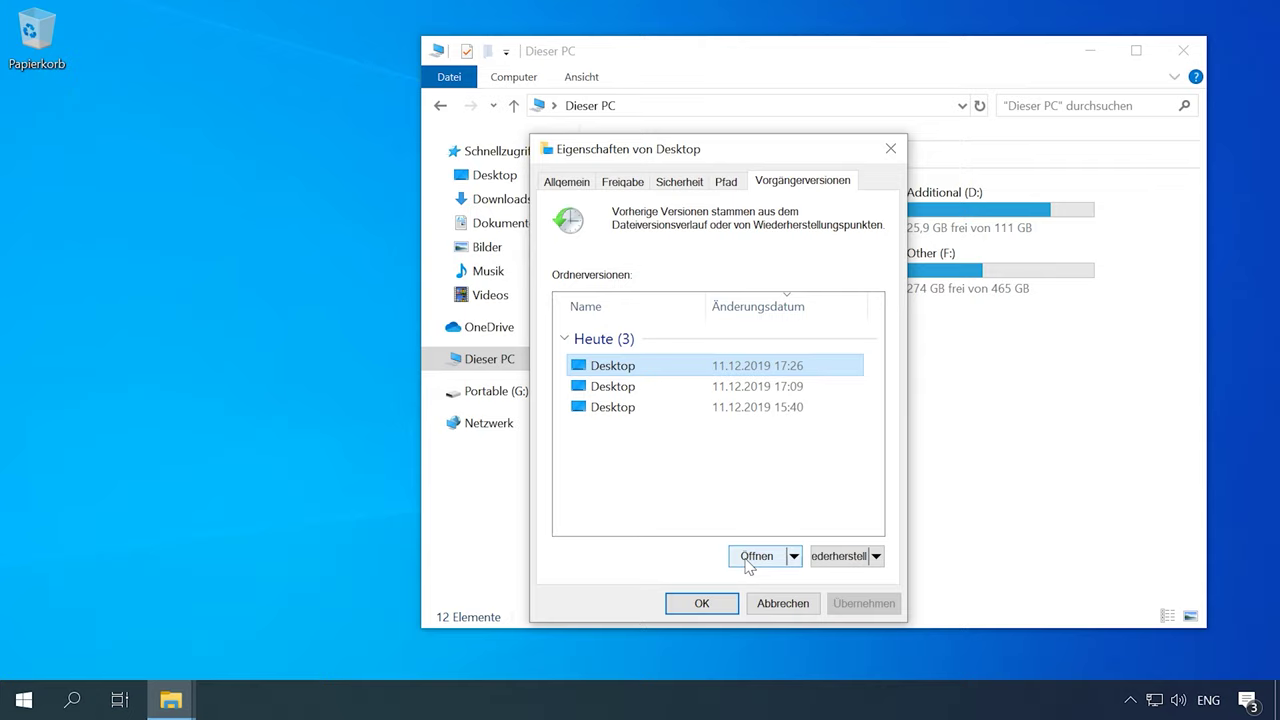
pyautogui.click(829, 562)
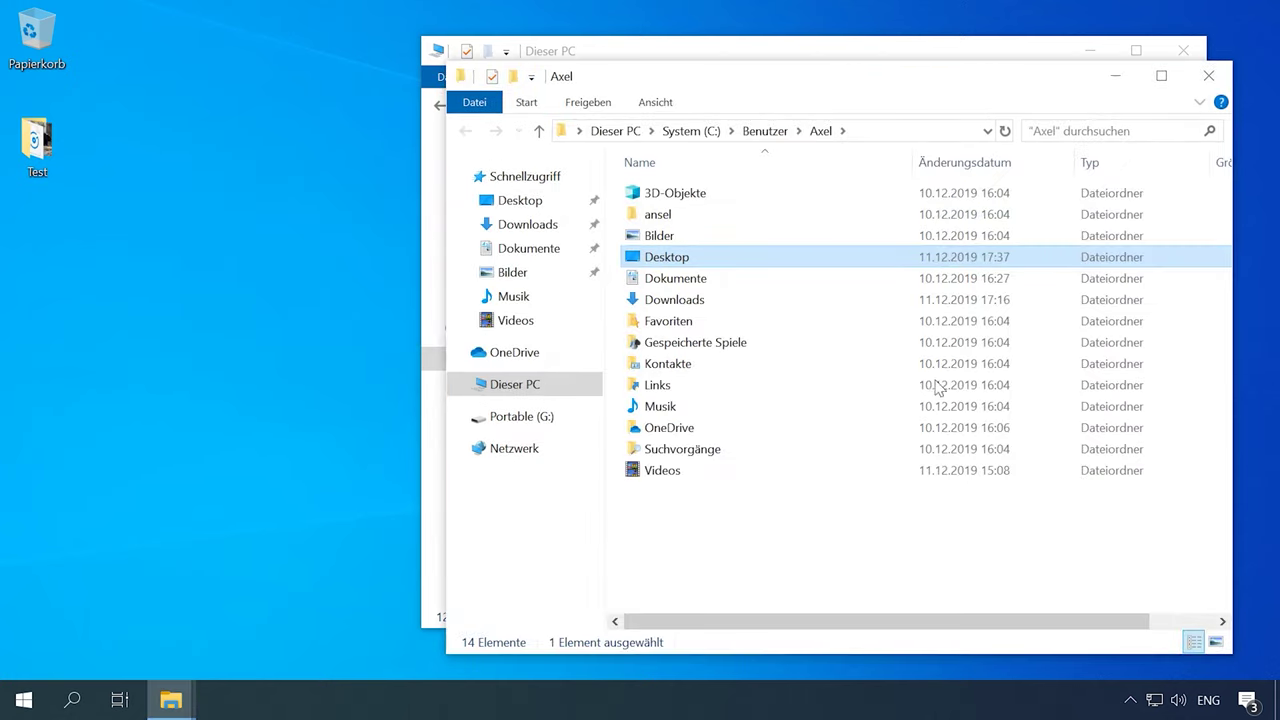
pyautogui.click(1208, 76)
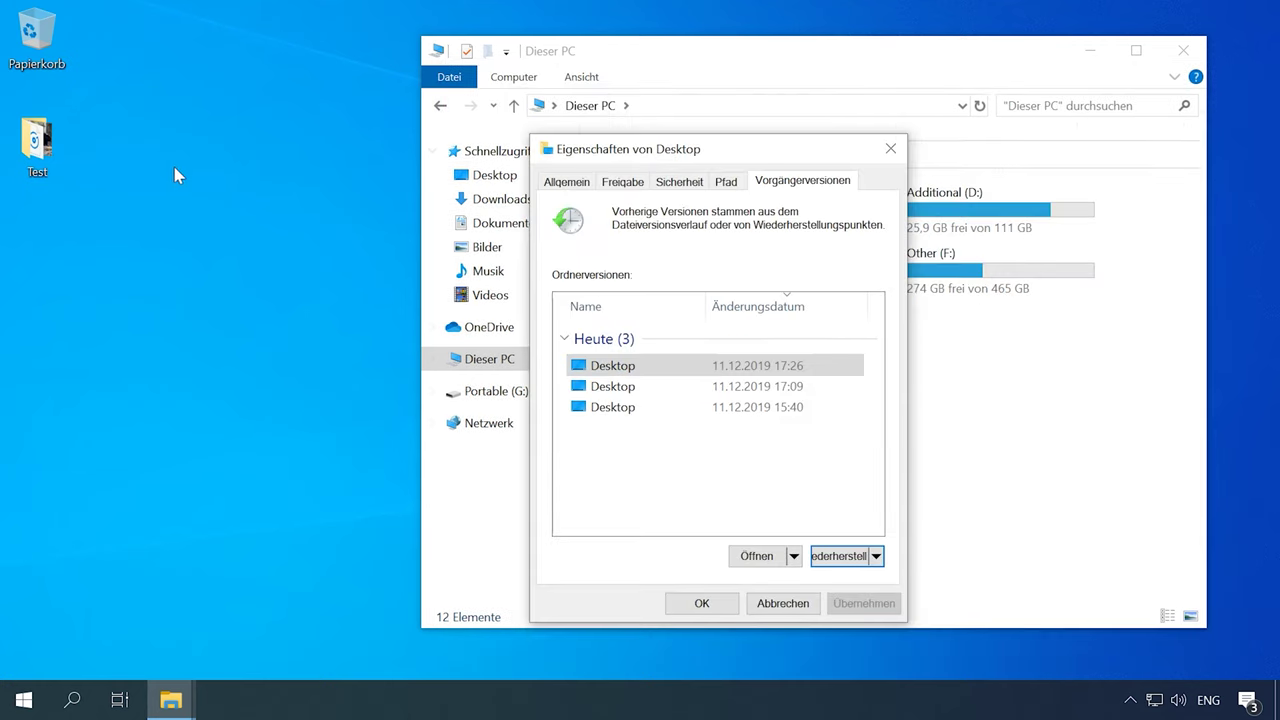
pyautogui.click(44, 152)
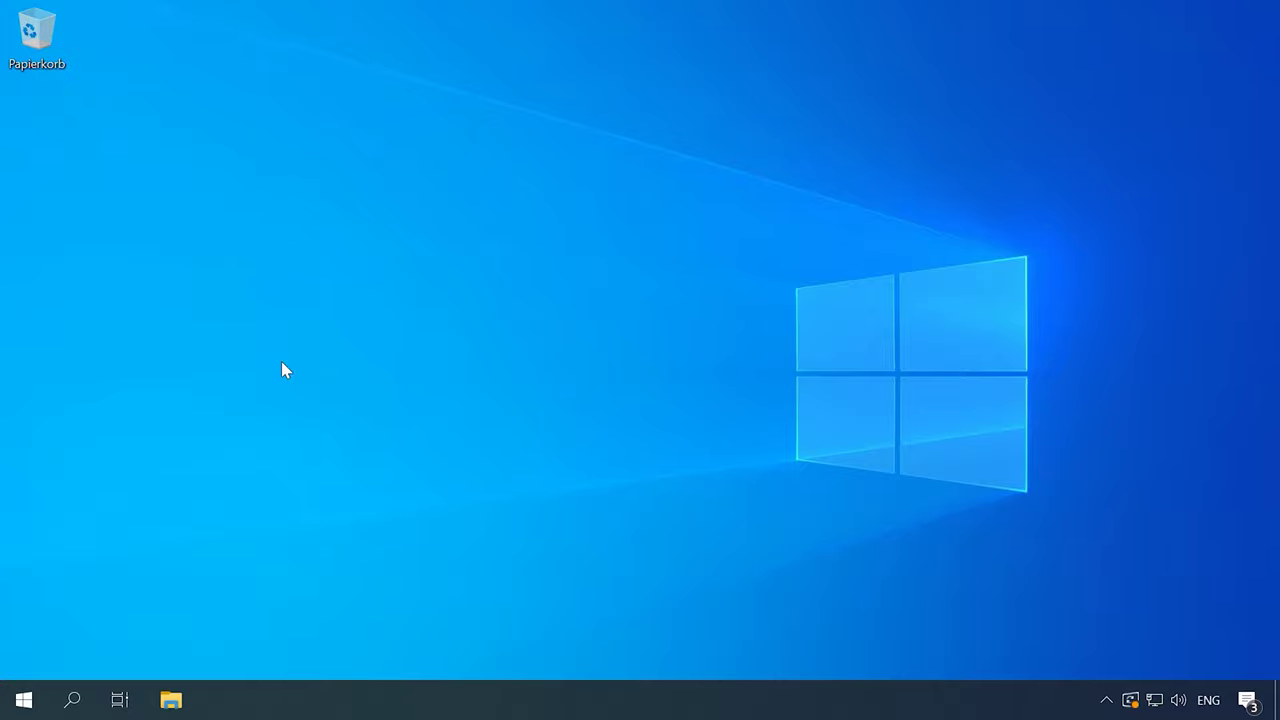
# Open the File History restore window from the Sicherung options in the Windows Update und Sicherheit settings
pyautogui.click(12, 702)
pyautogui.click(25, 608)
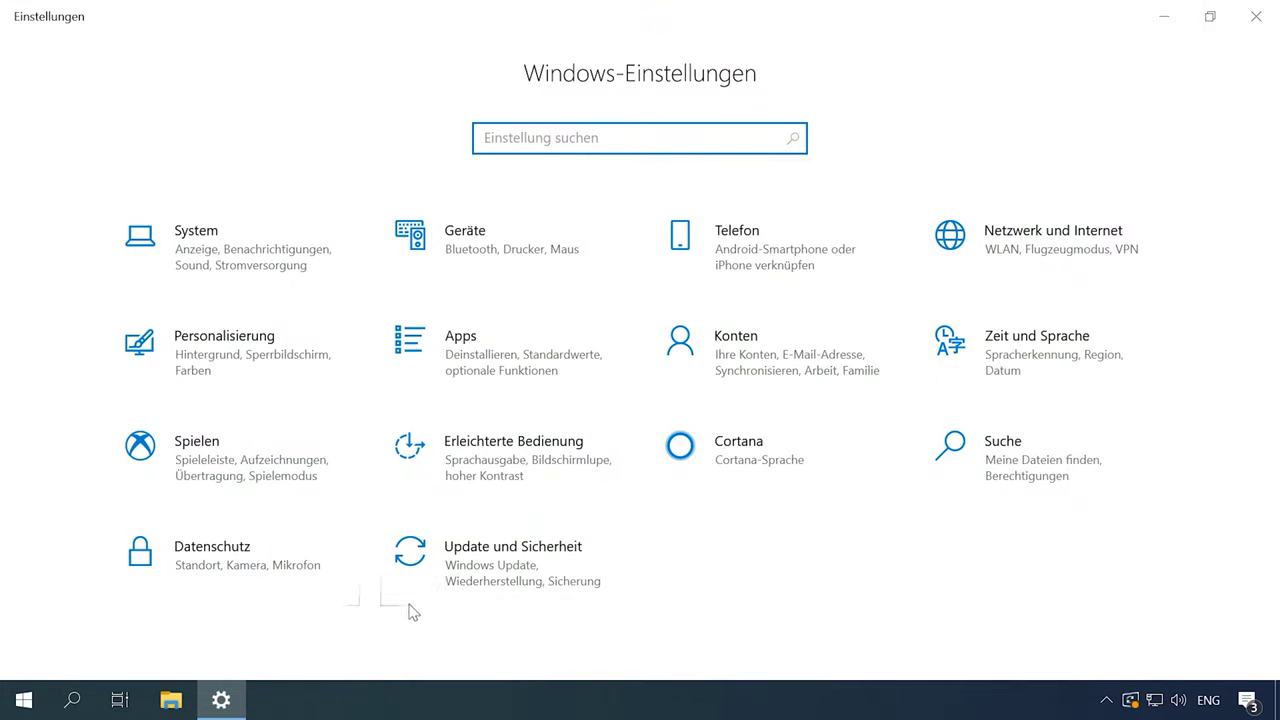
pyautogui.click(440, 585)
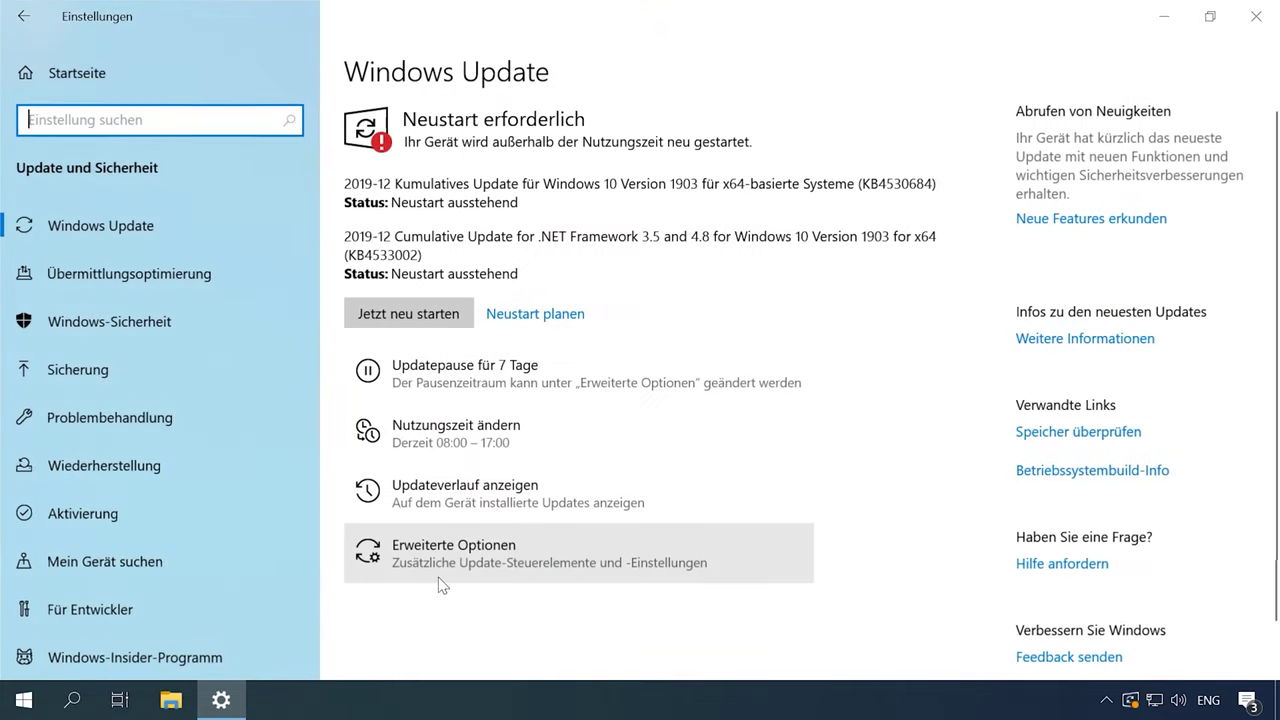
pyautogui.click(123, 370)
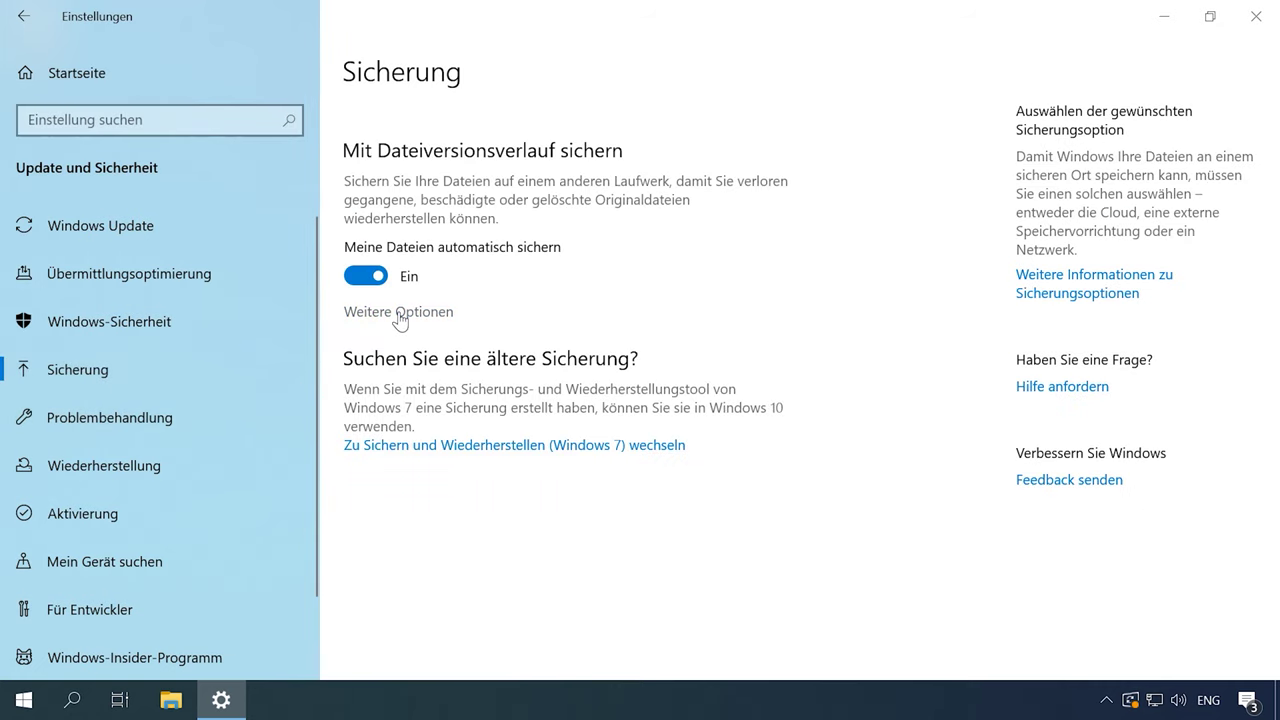
pyautogui.click(400, 312)
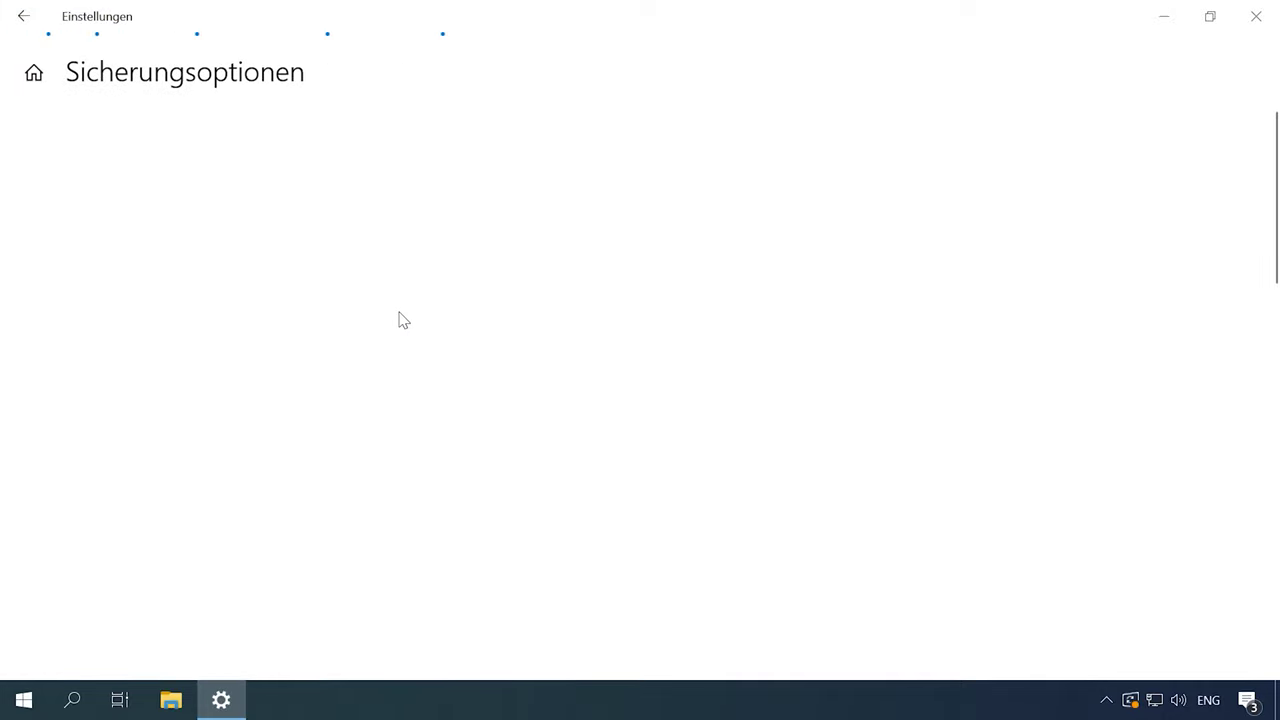
pyautogui.scroll(-8, 286, 300)
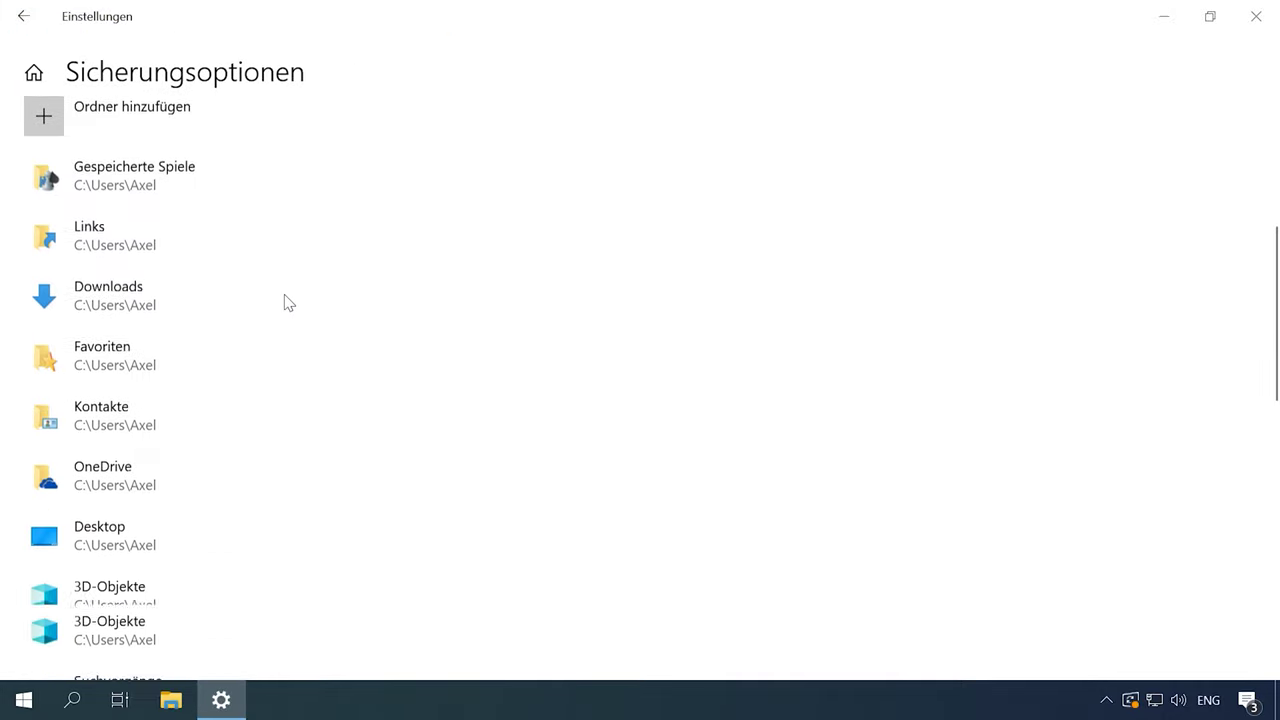
pyautogui.scroll(-5, 286, 300)
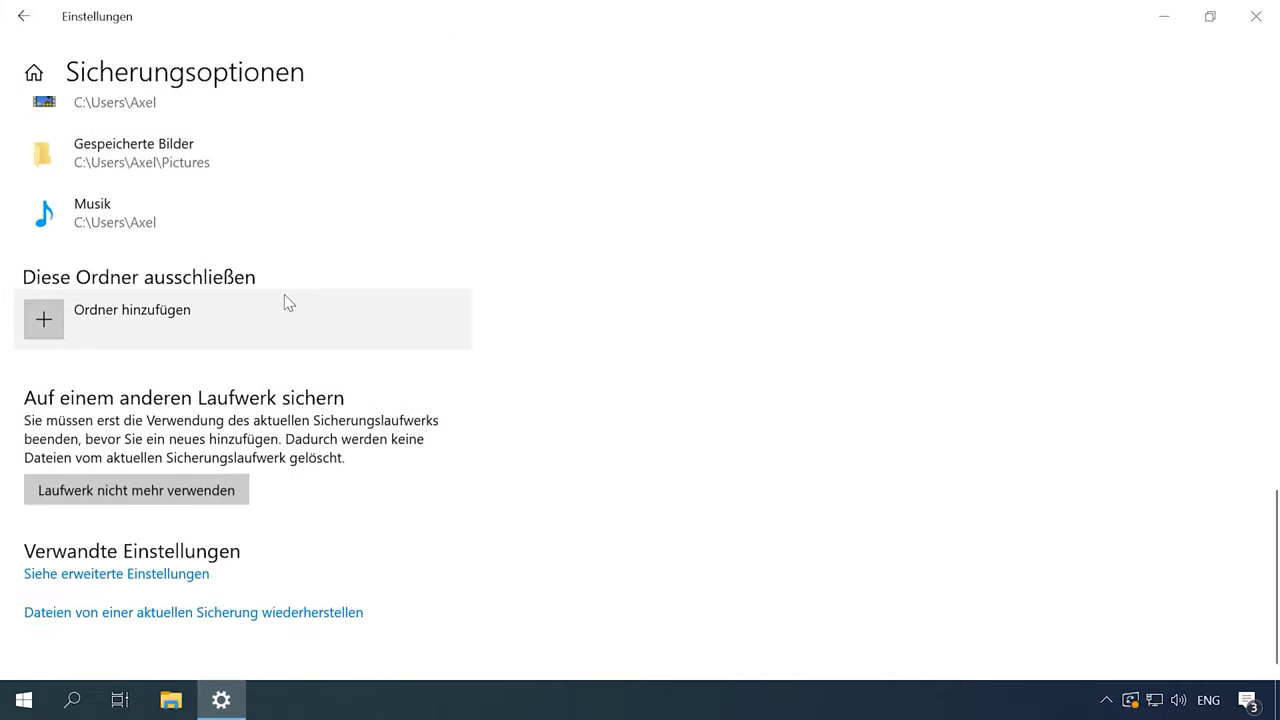
pyautogui.click(60, 614)
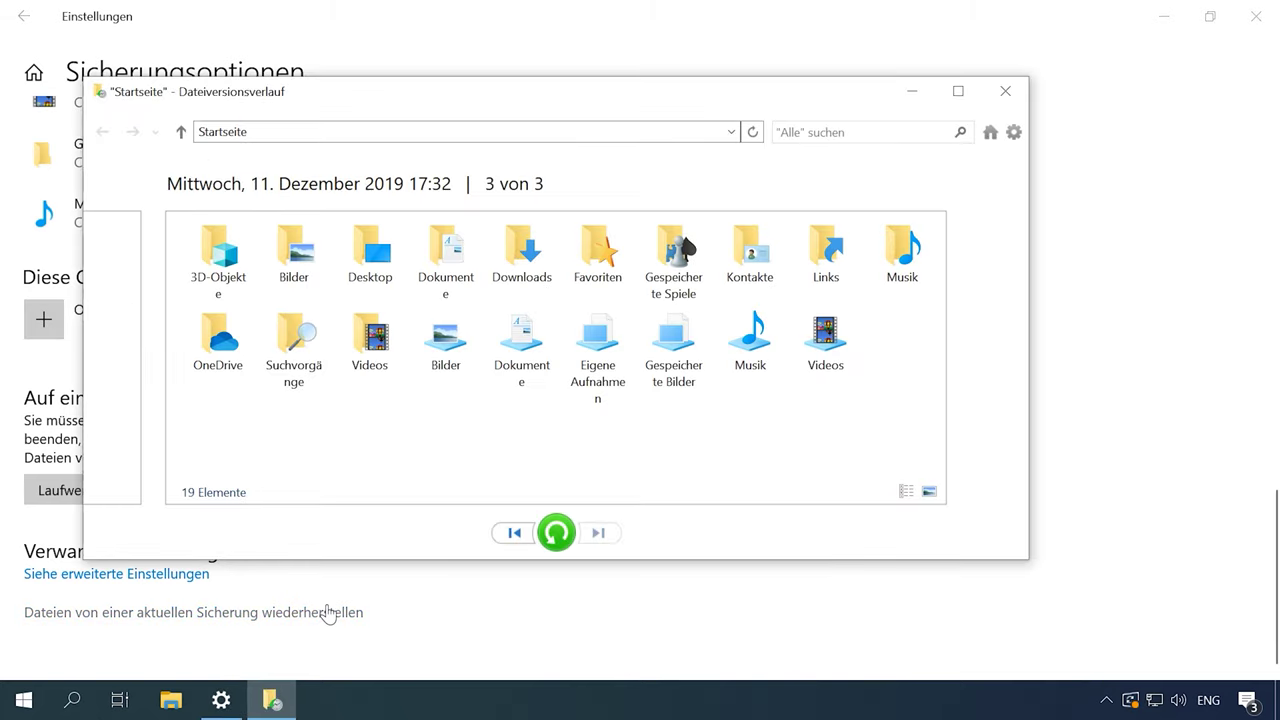
# Restore the Test folder from the Desktop backup in File History and close all open windows
pyautogui.click(376, 244)
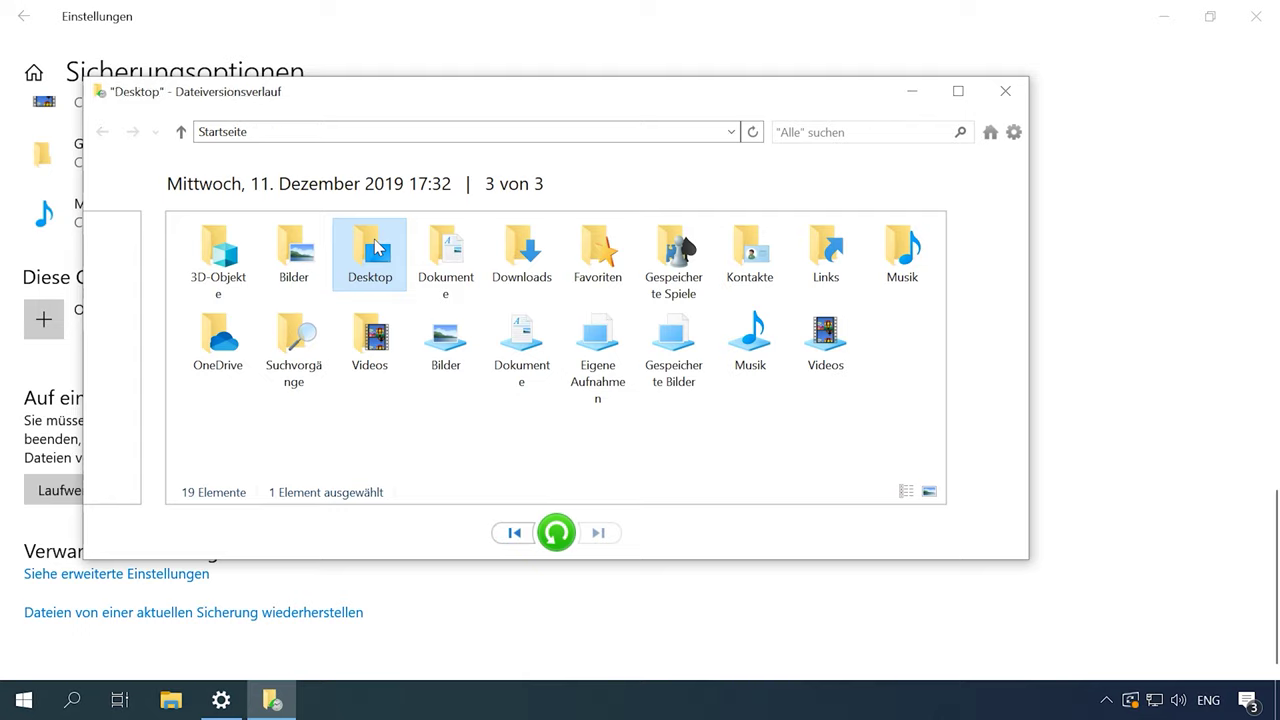
pyautogui.doubleClick(376, 244)
pyautogui.click(208, 243)
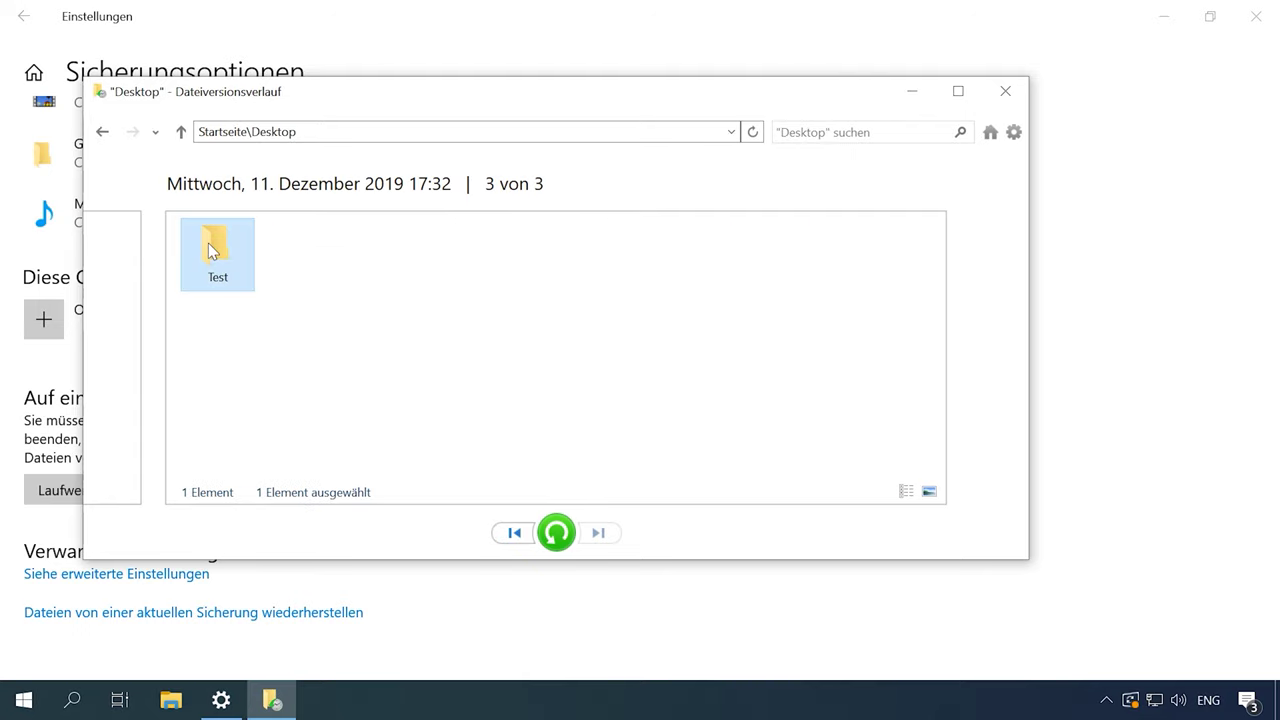
pyautogui.click(556, 533)
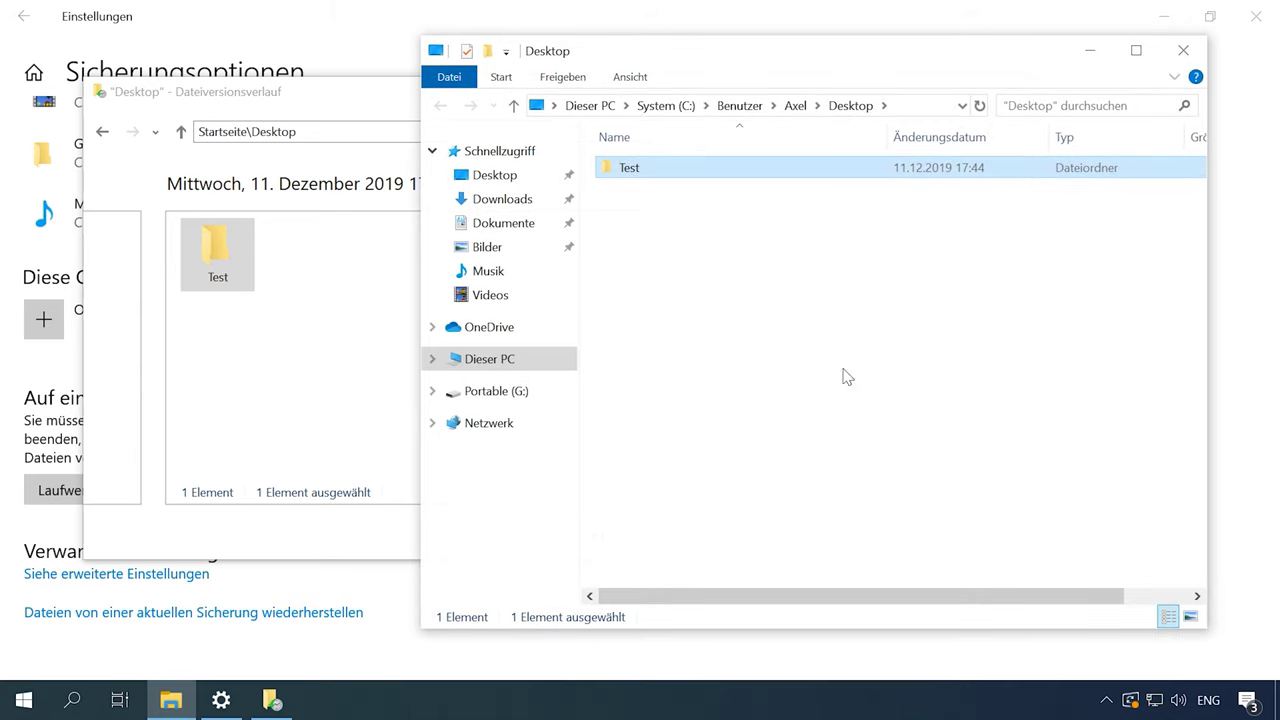
pyautogui.click(1256, 16)
pyautogui.click(1183, 50)
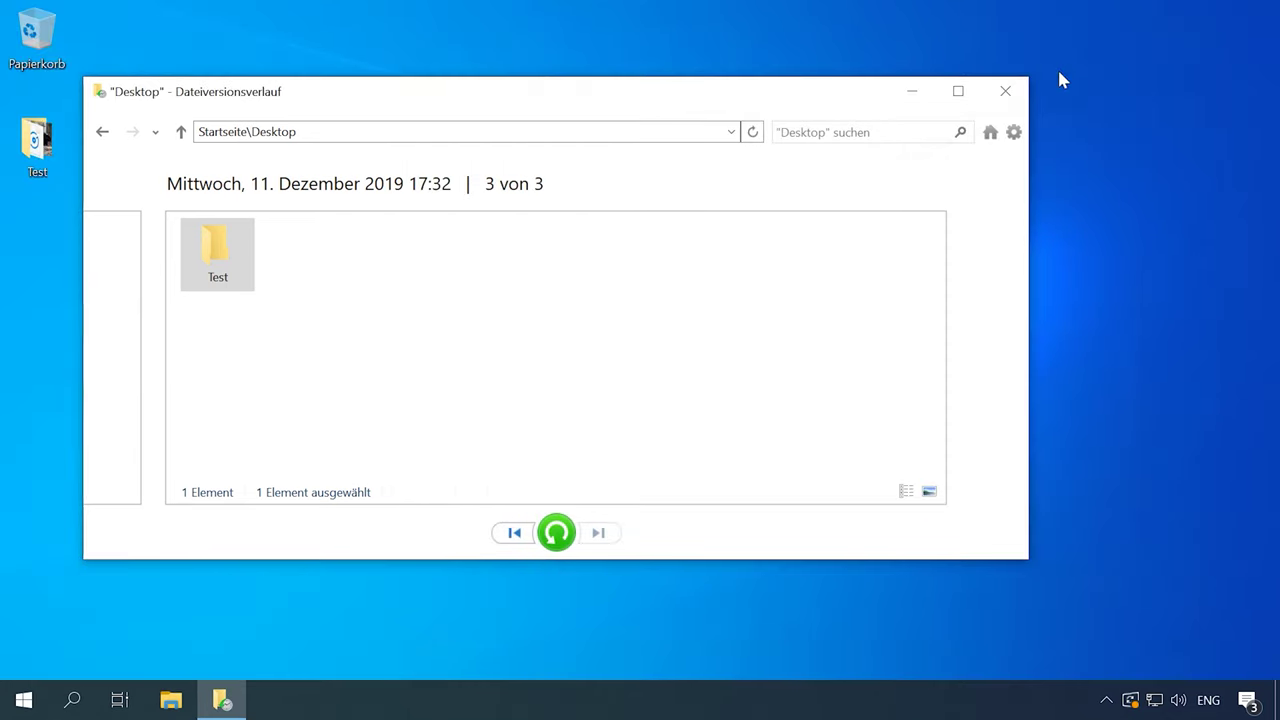
pyautogui.click(1005, 91)
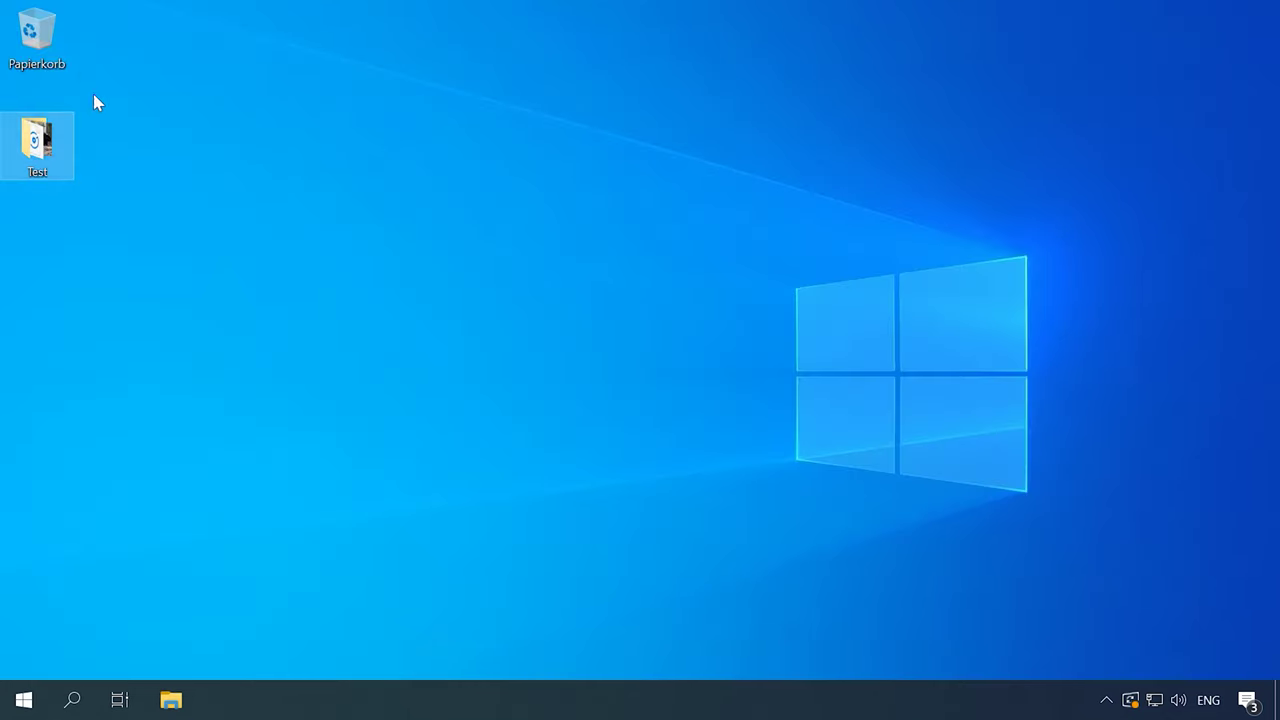
pyautogui.click(170, 243)
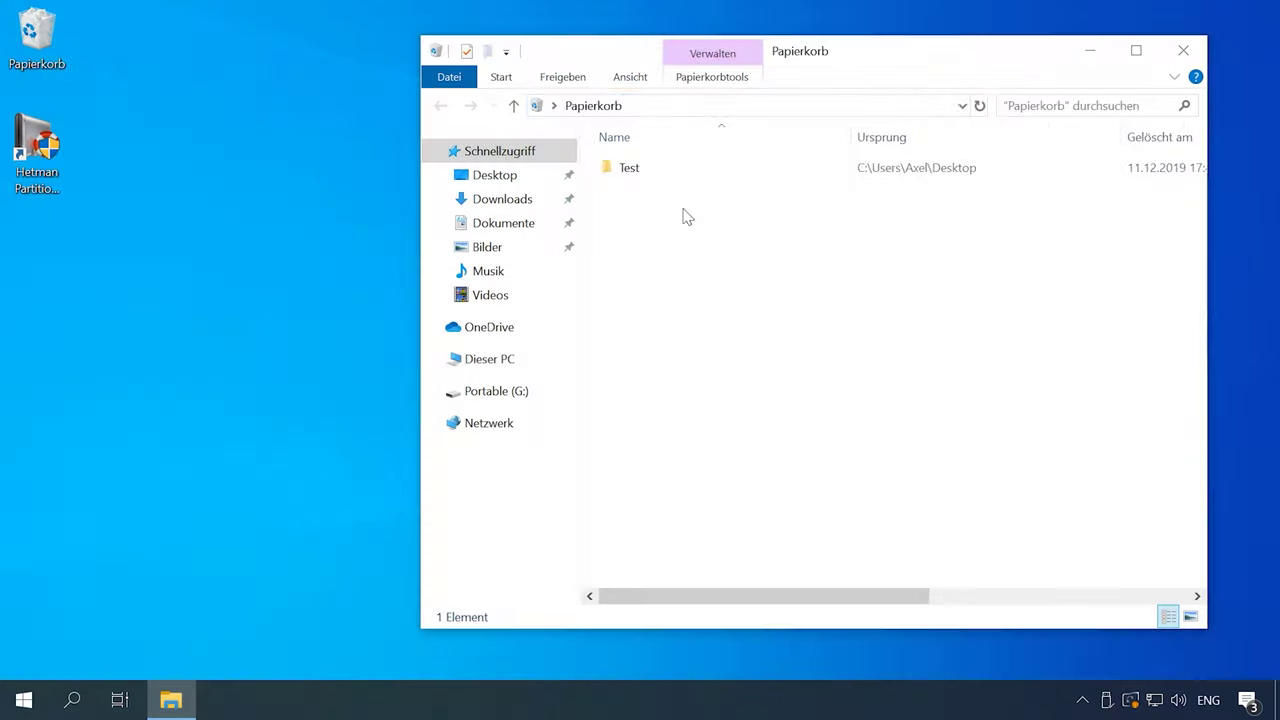
pyautogui.click(676, 172)
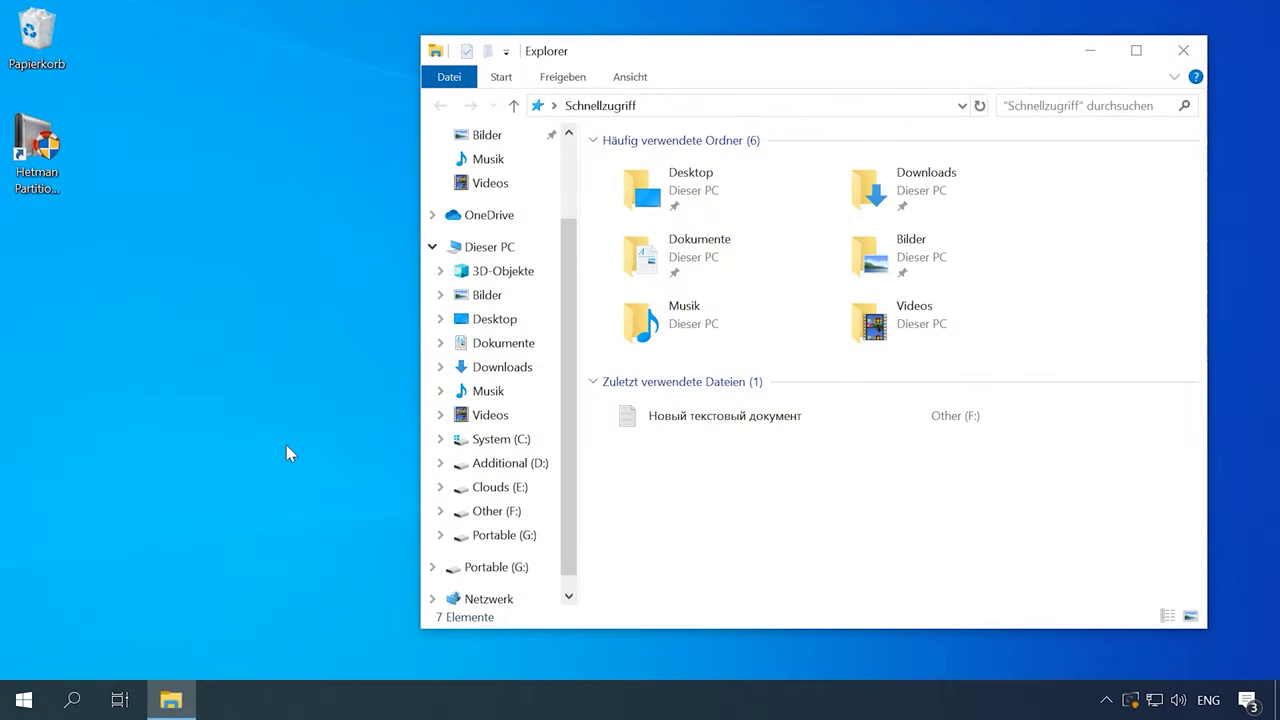
# Open the path settings in the properties of the Dokumente folder
pyautogui.rightClick(503, 343)
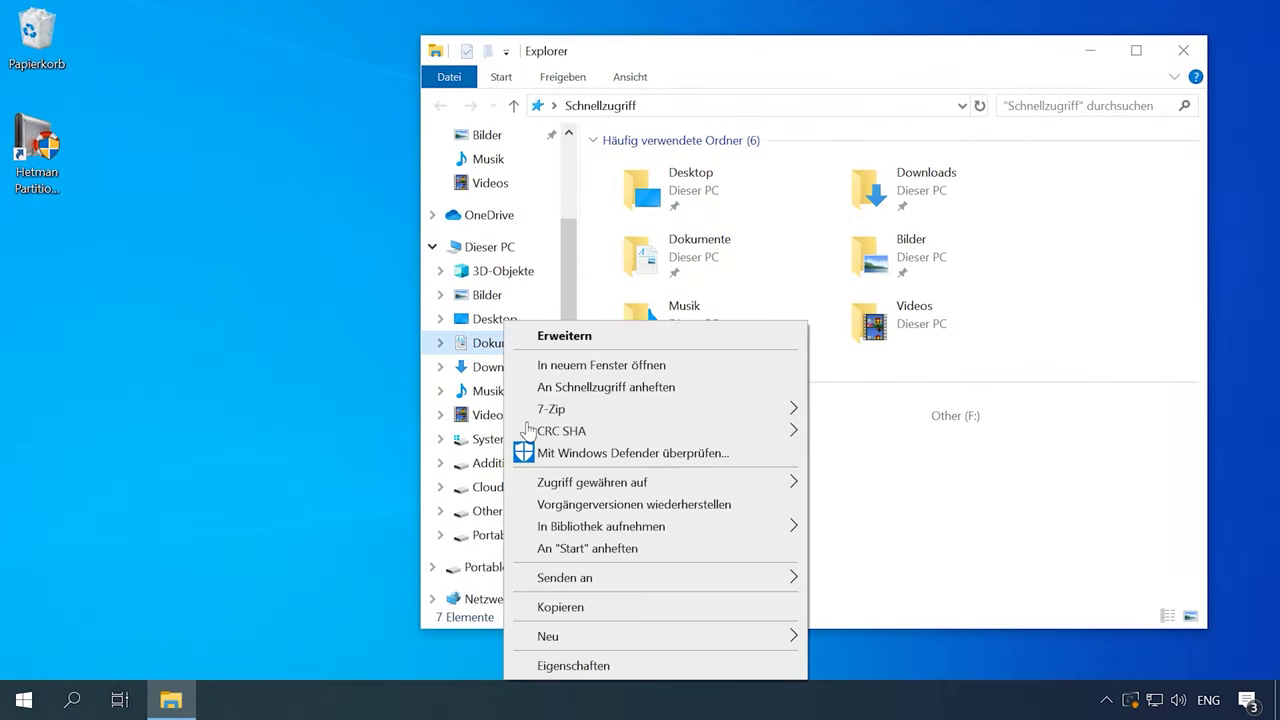
pyautogui.click(563, 665)
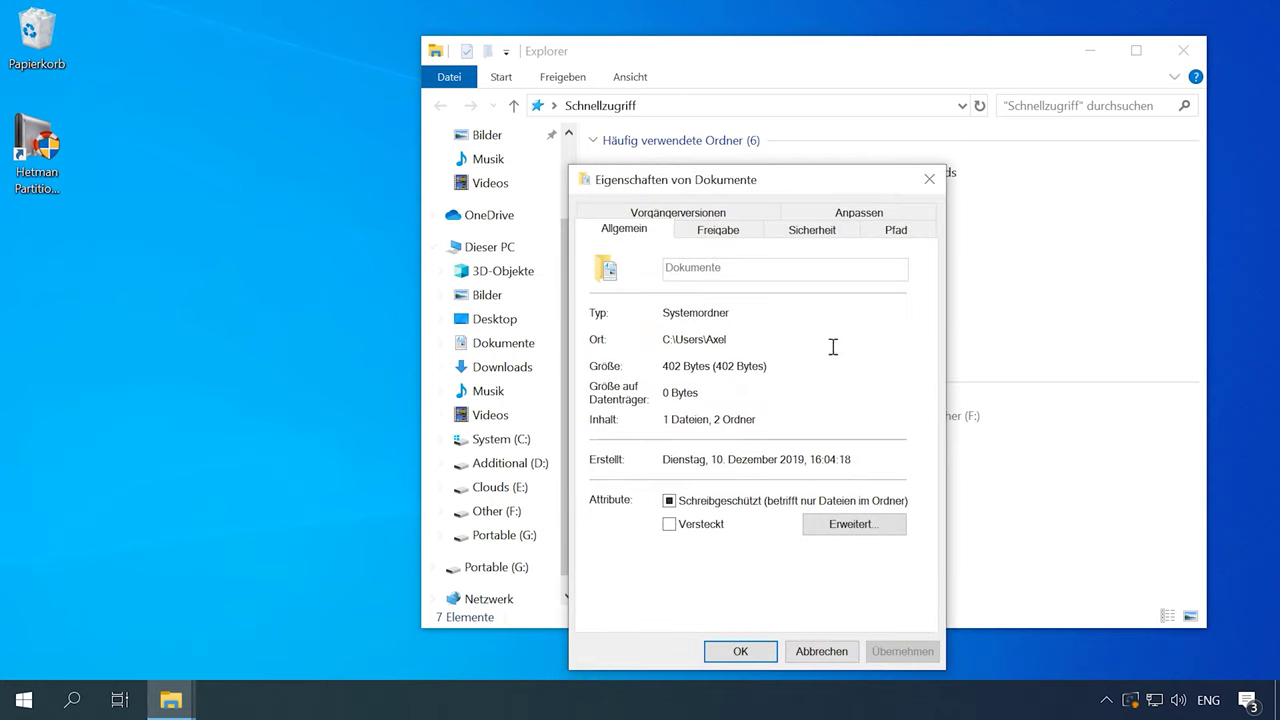
pyautogui.click(907, 236)
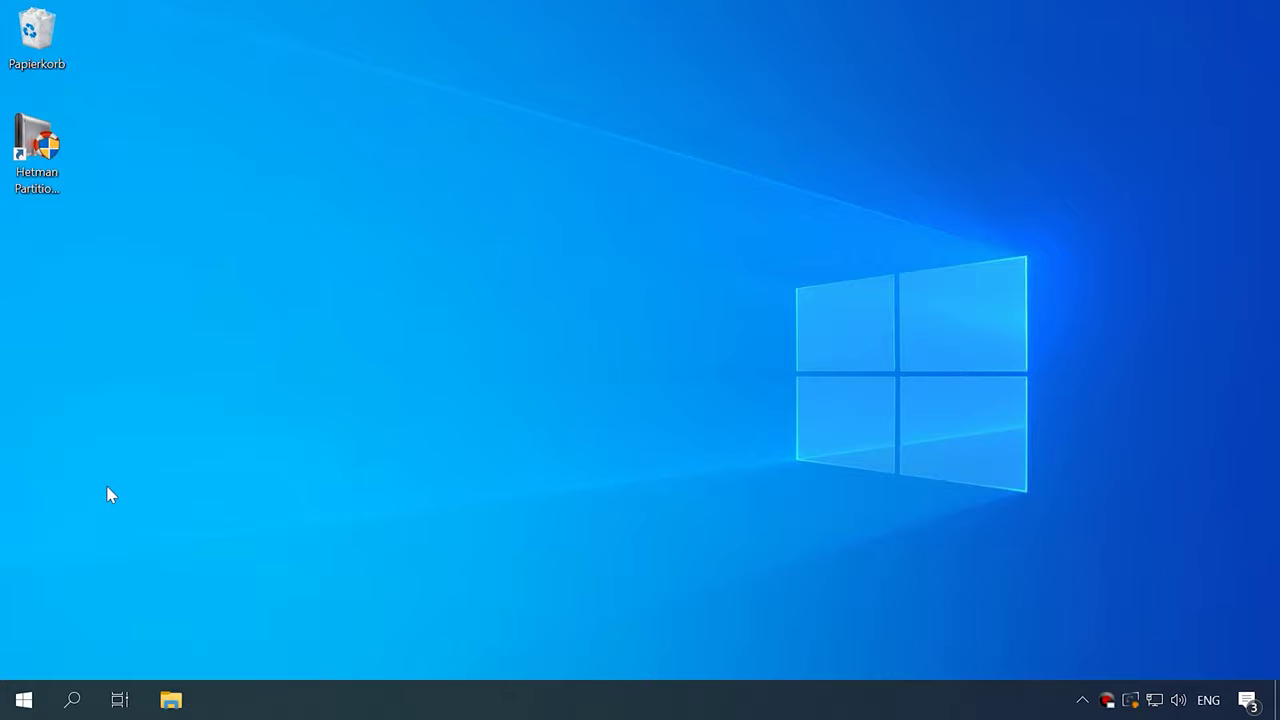
# Open the Windows storage settings page for changing where new content is saved
pyautogui.click(24, 700)
pyautogui.click(26, 606)
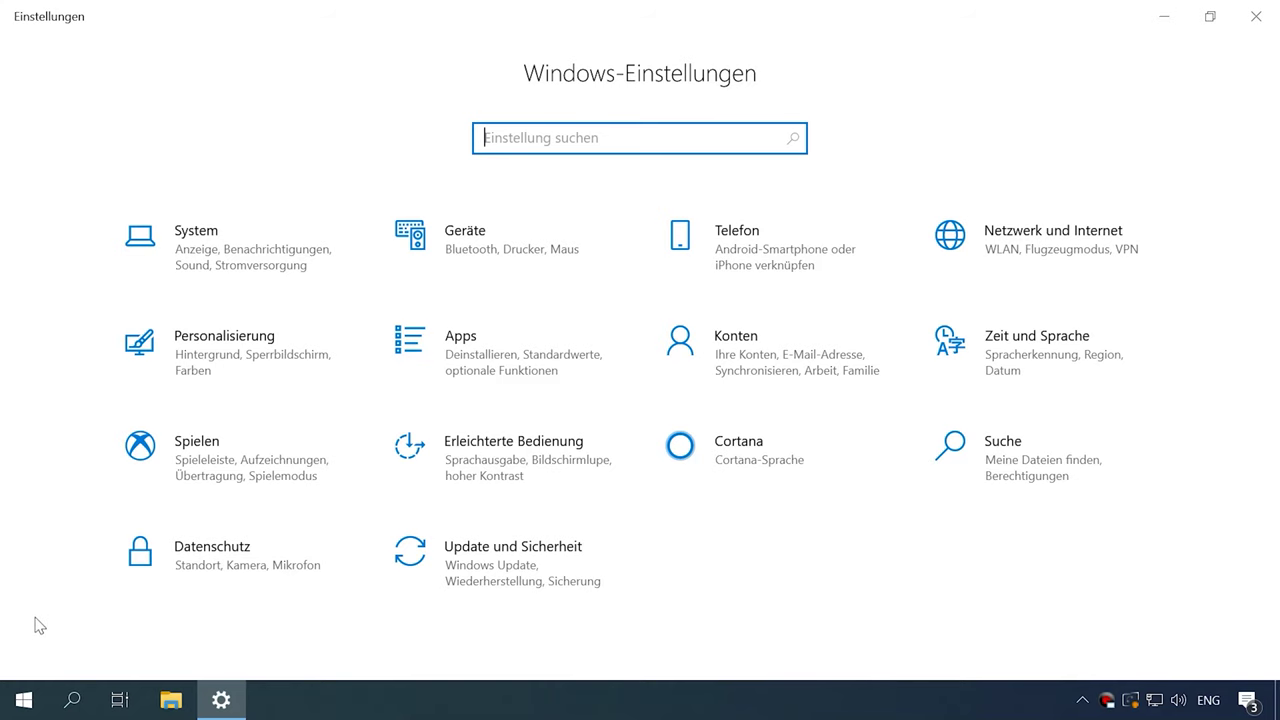
pyautogui.click(186, 238)
pyautogui.click(86, 463)
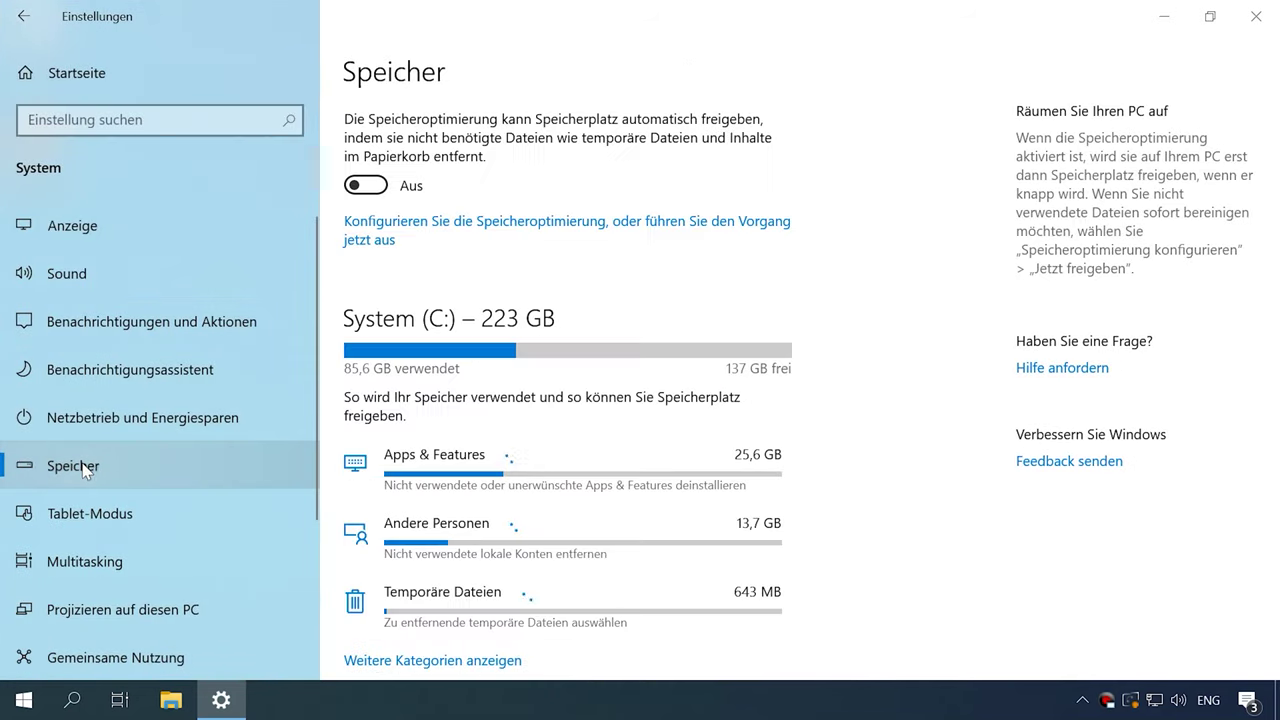
pyautogui.scroll(-3, 868, 449)
pyautogui.click(500, 521)
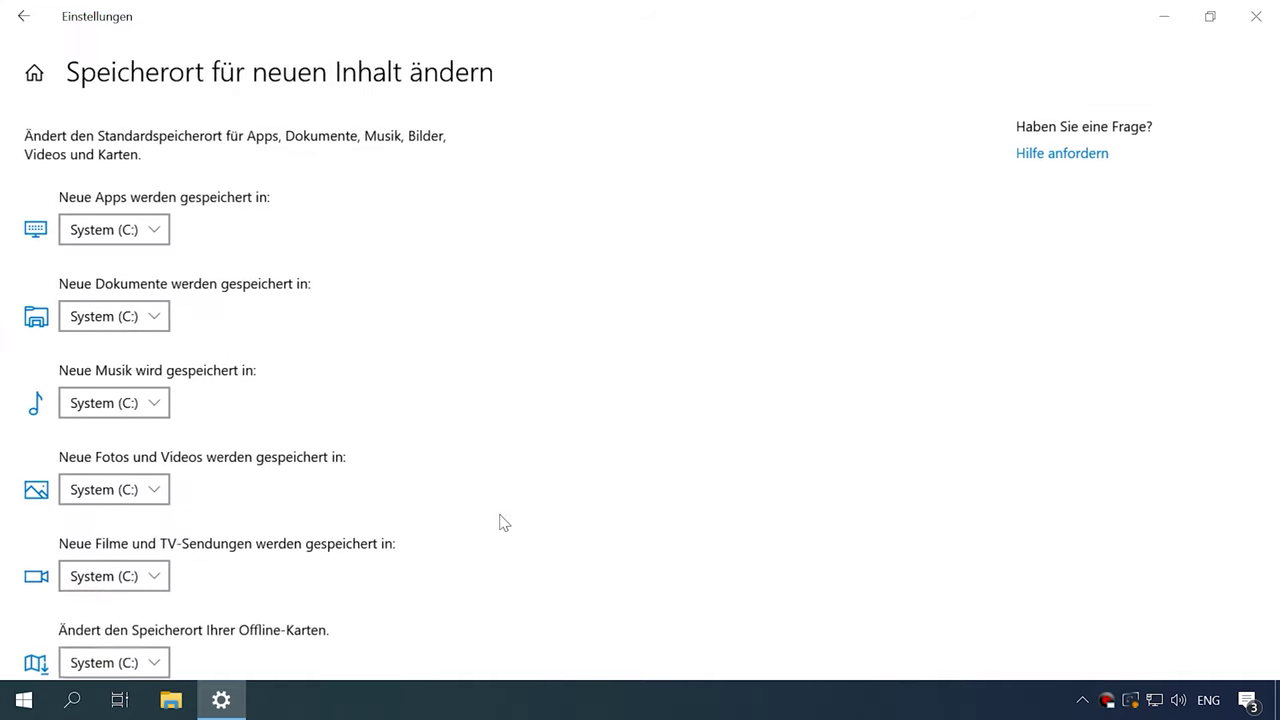
# Set the save location for new documents to Additional (D:) and apply the change
pyautogui.click(126, 322)
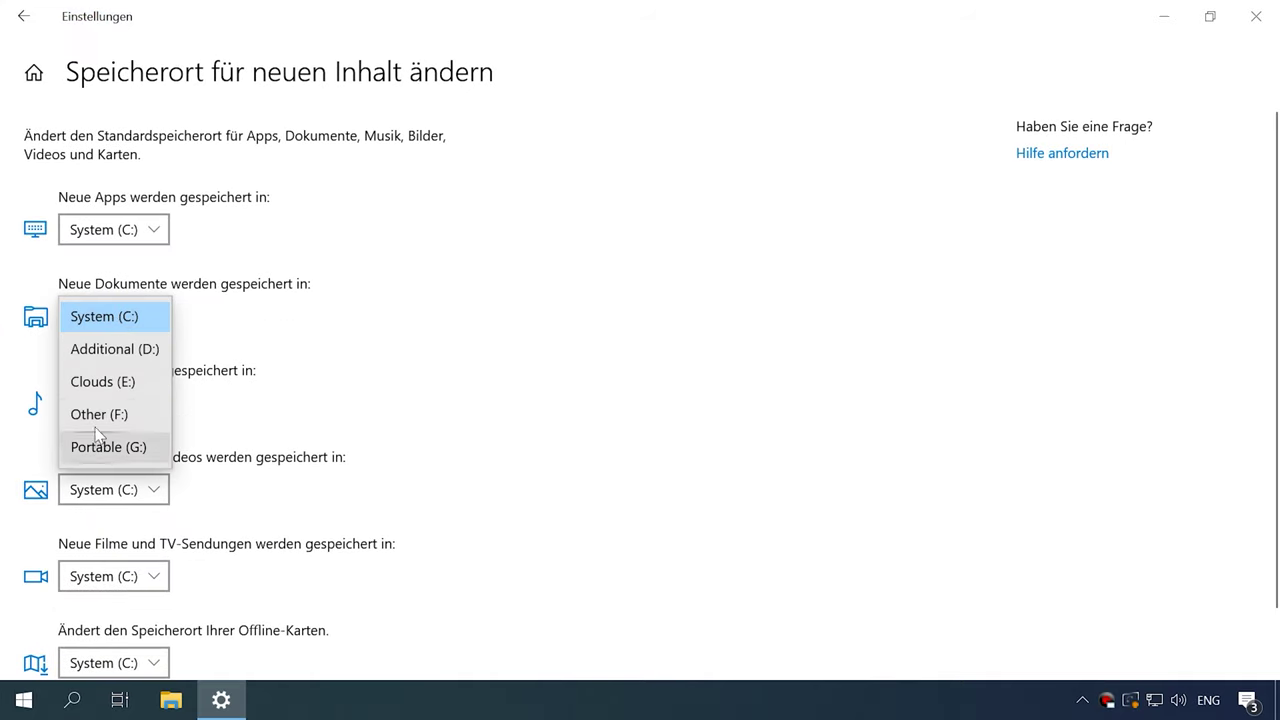
pyautogui.click(96, 350)
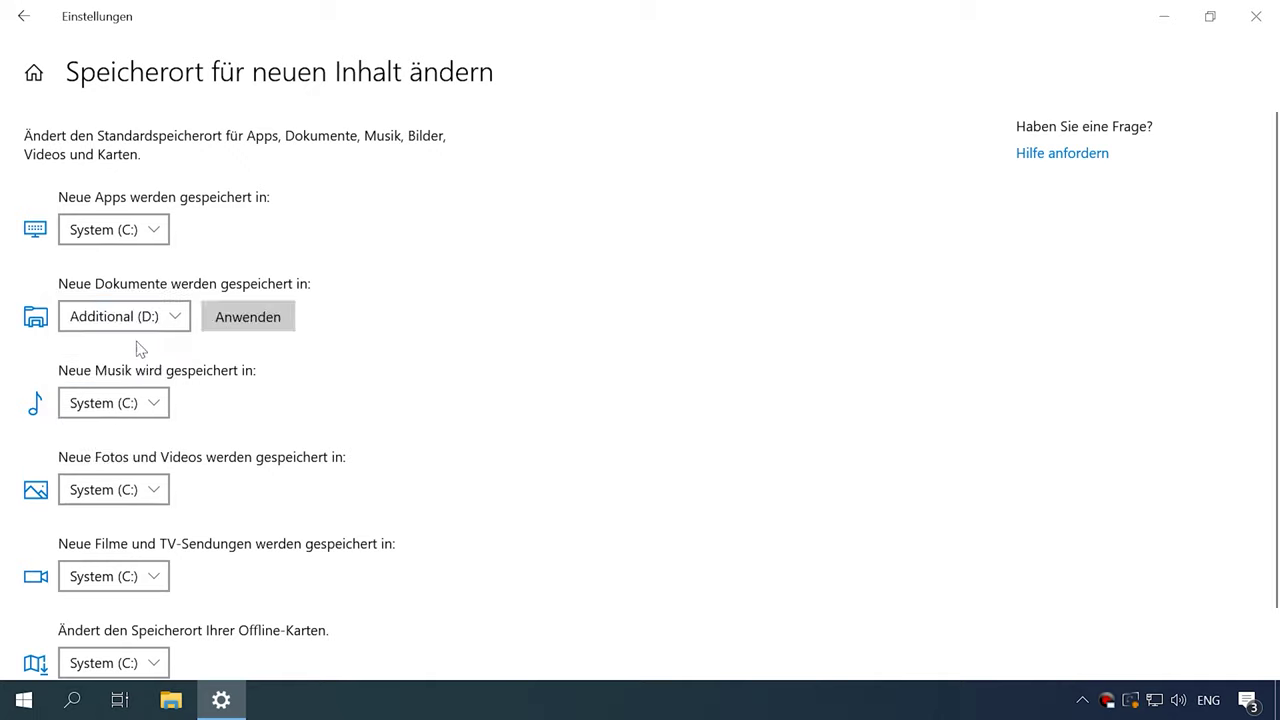
pyautogui.click(244, 318)
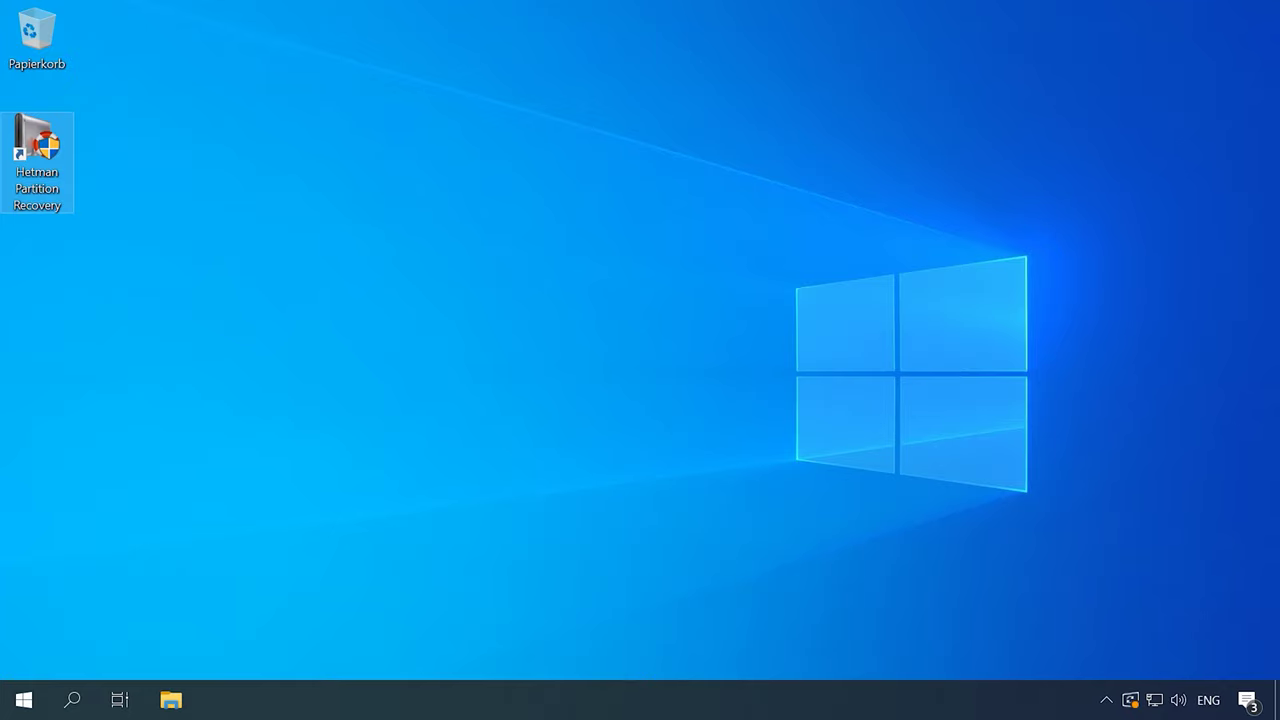
# Launch Hetman Partition Recovery and run a quick scan of the System (C:) drive
pyautogui.doubleClick(45, 145)
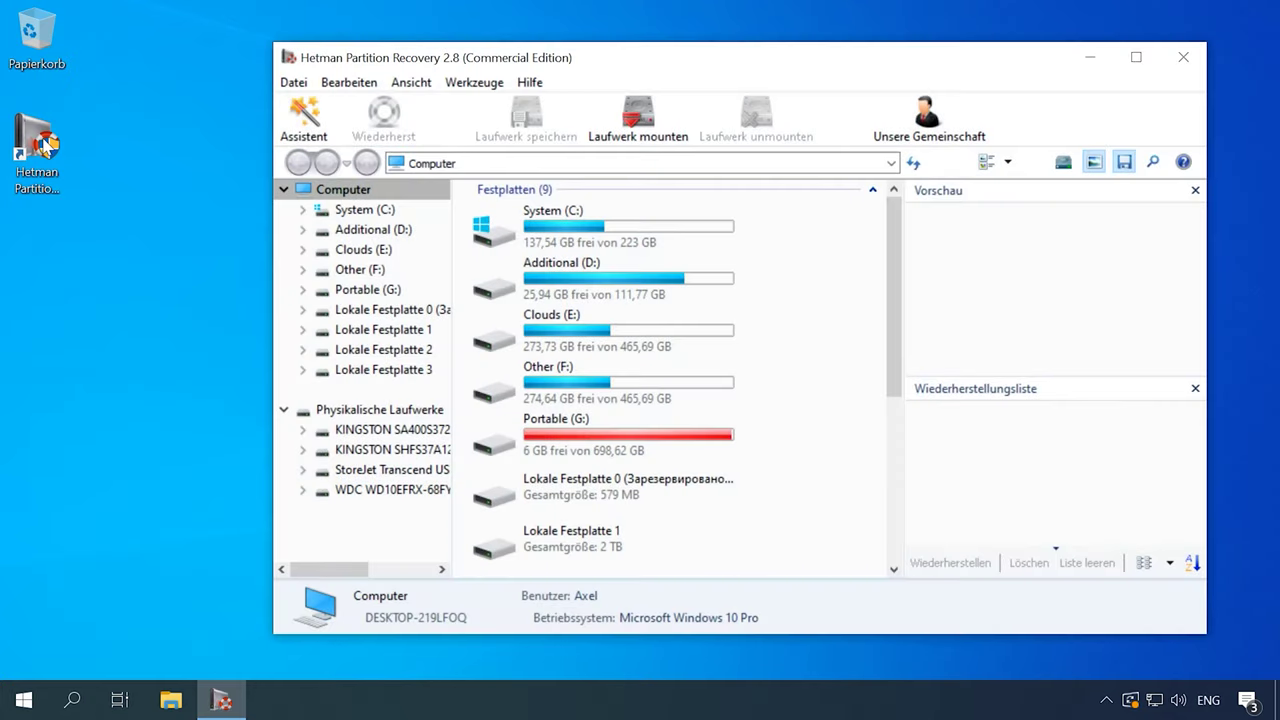
pyautogui.click(1140, 60)
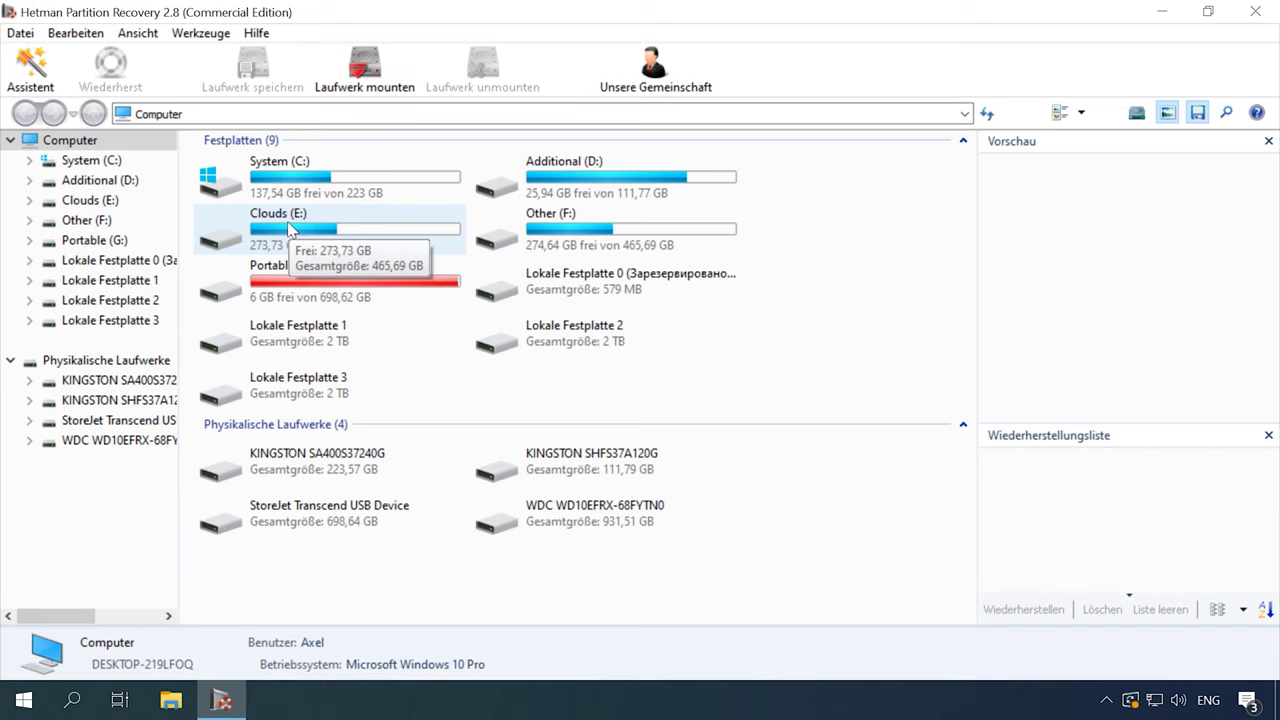
pyautogui.doubleClick(95, 163)
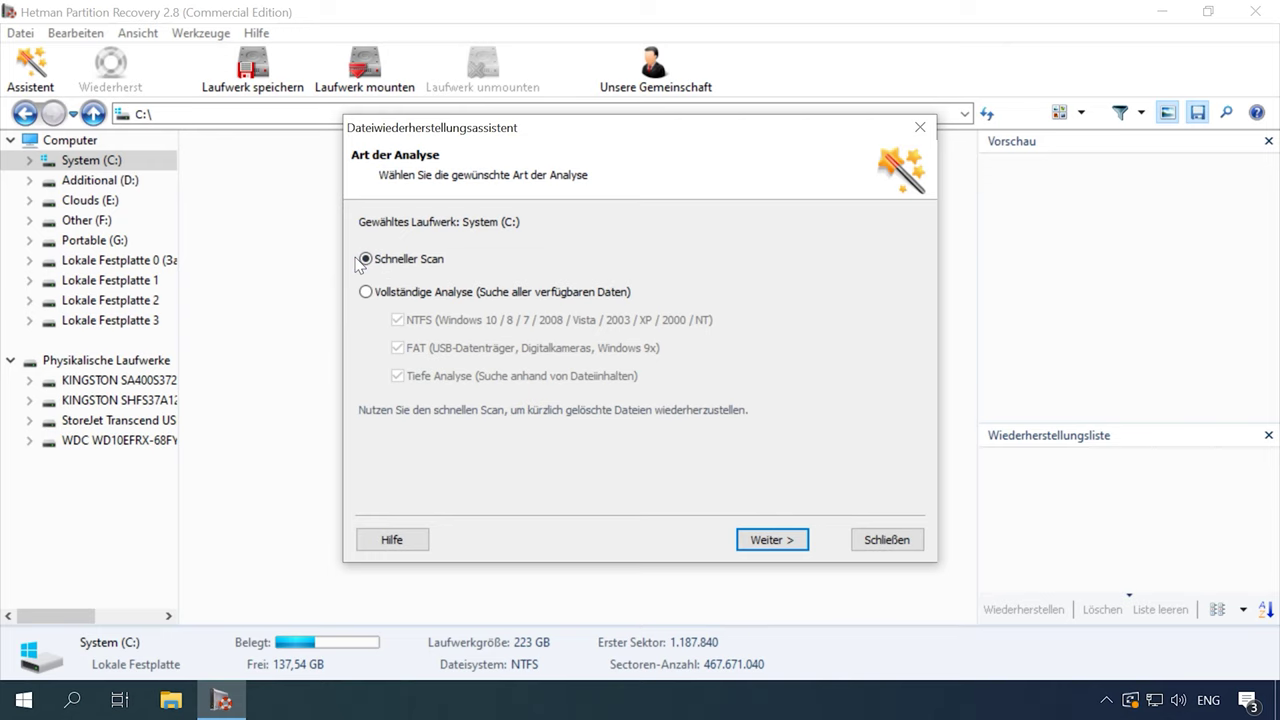
pyautogui.click(776, 541)
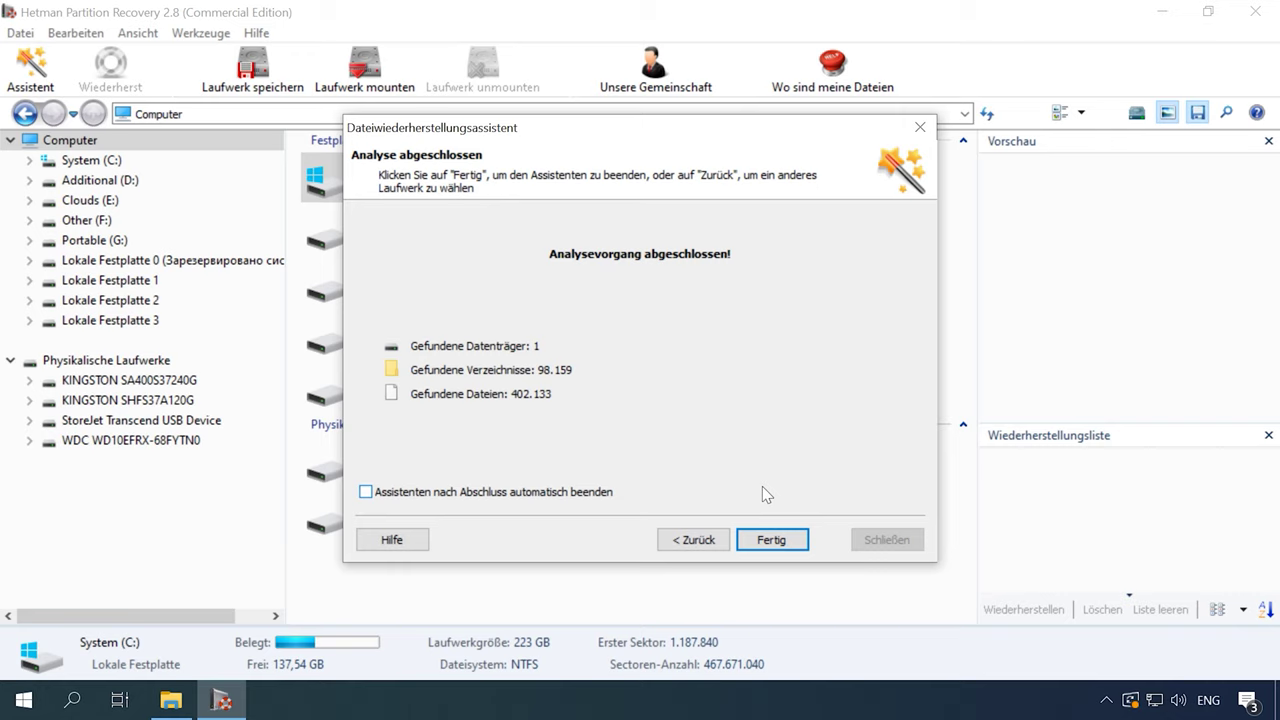
pyautogui.click(768, 536)
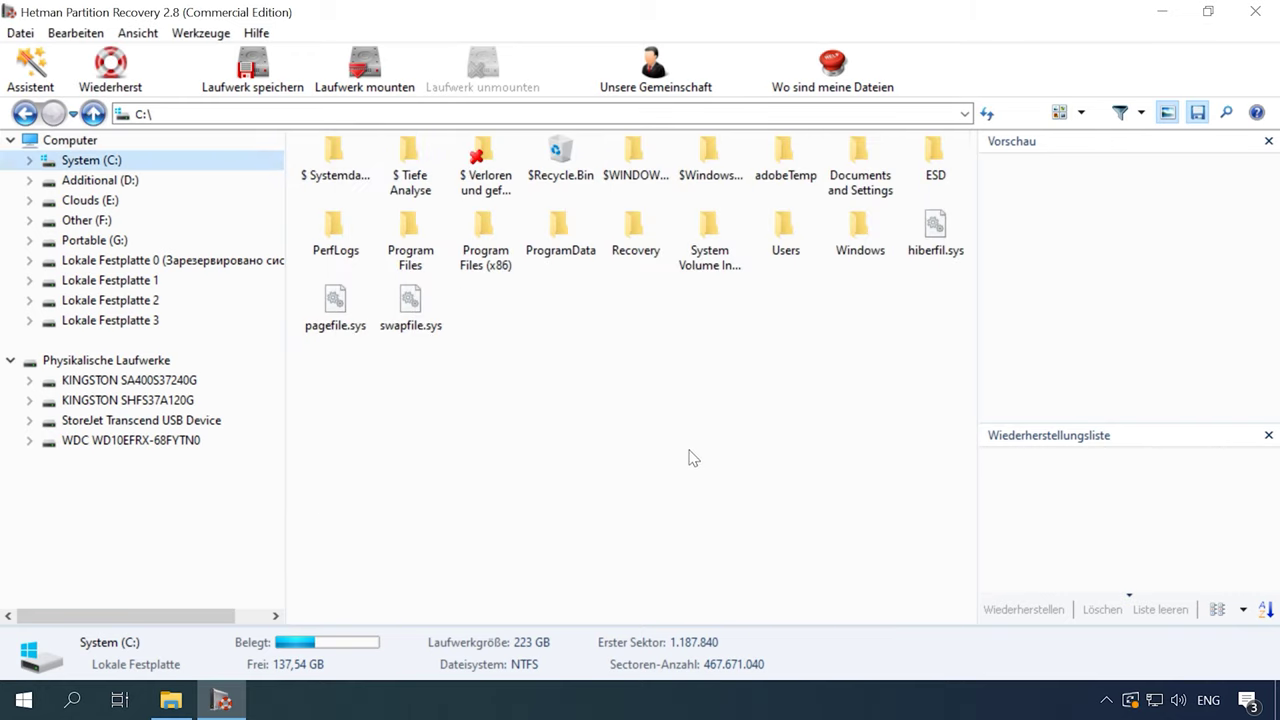
# Navigate to the user profile's Desktop folder under C:\Users and inspect the contents of its Test folder
pyautogui.doubleClick(777, 235)
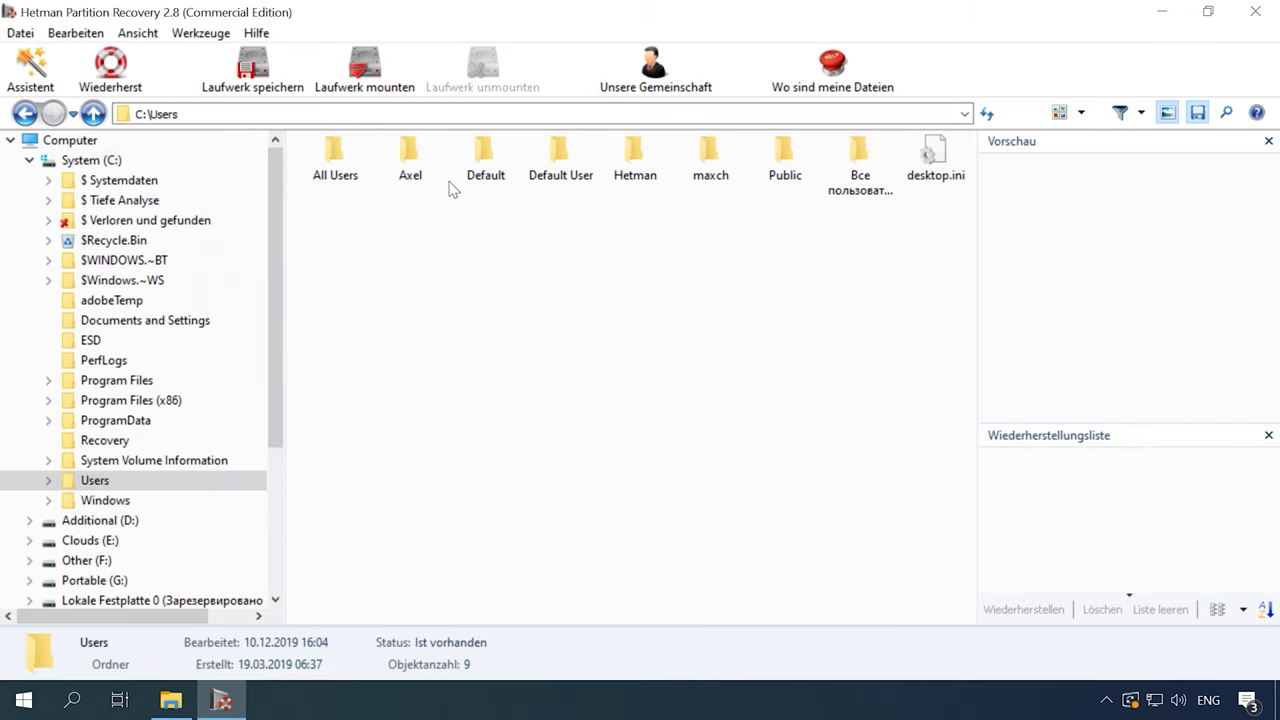
pyautogui.doubleClick(410, 160)
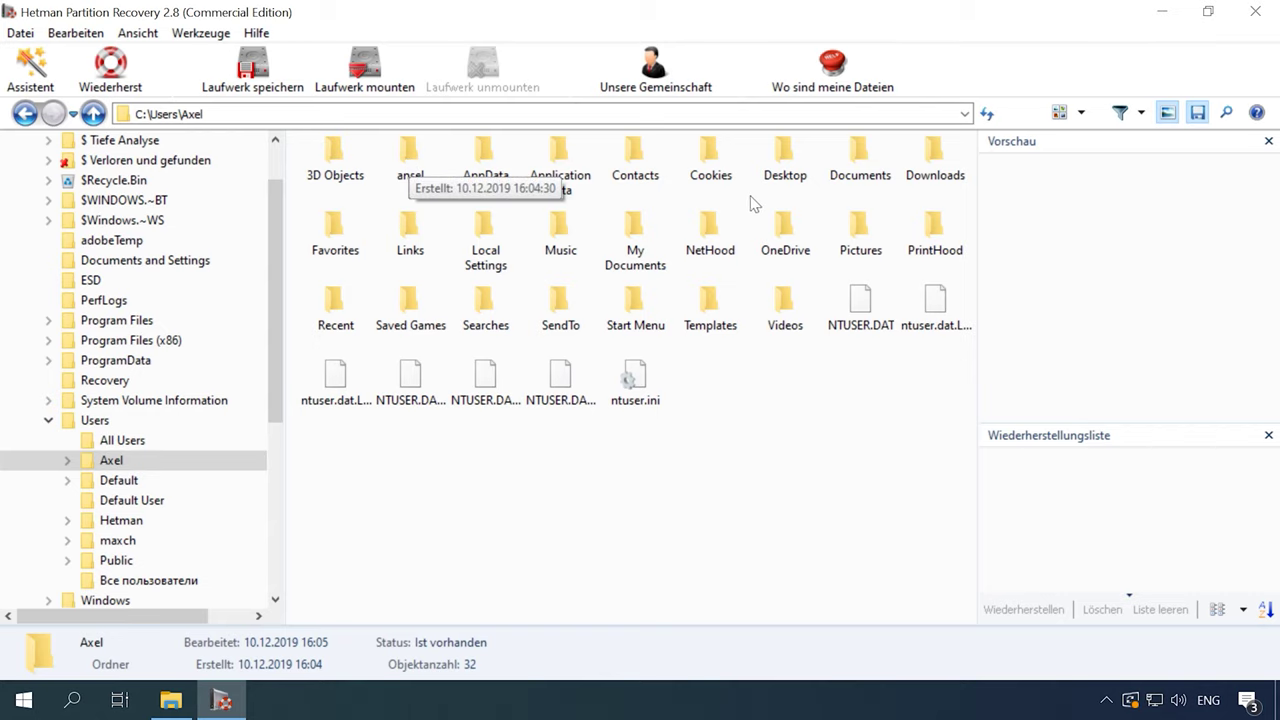
pyautogui.doubleClick(772, 176)
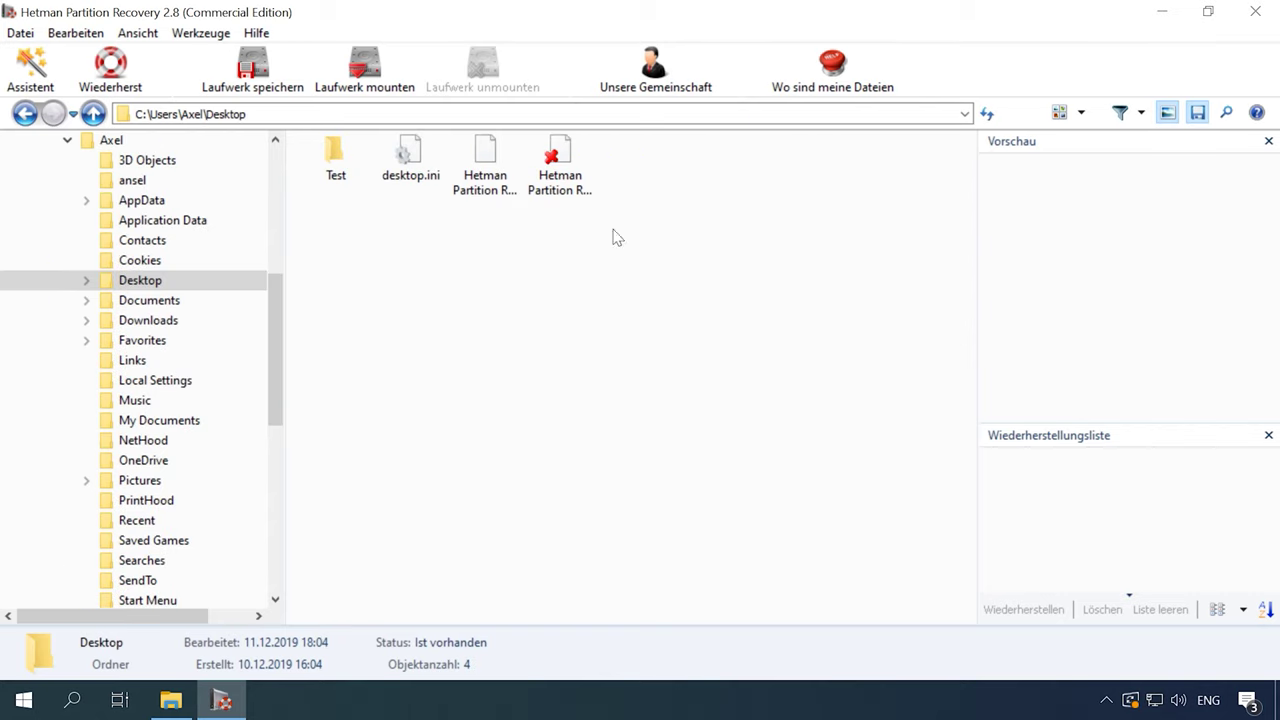
pyautogui.click(333, 155)
pyautogui.rightClick(331, 155)
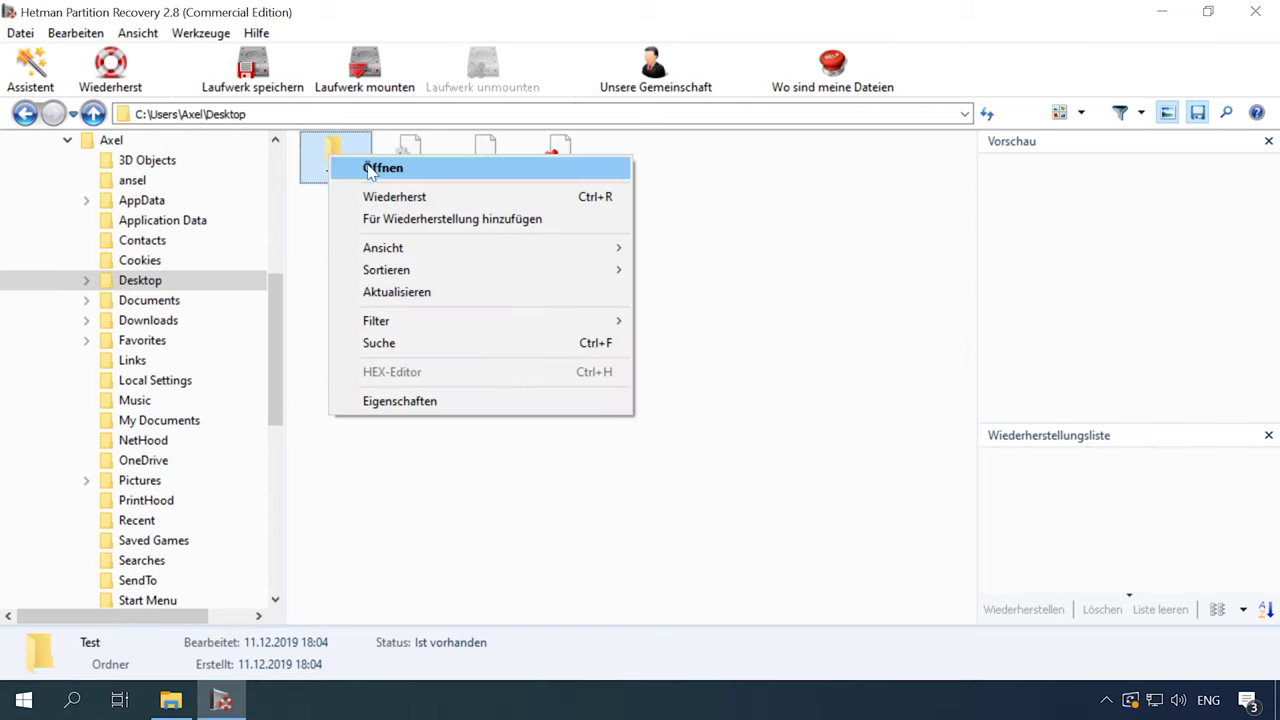
pyautogui.click(396, 170)
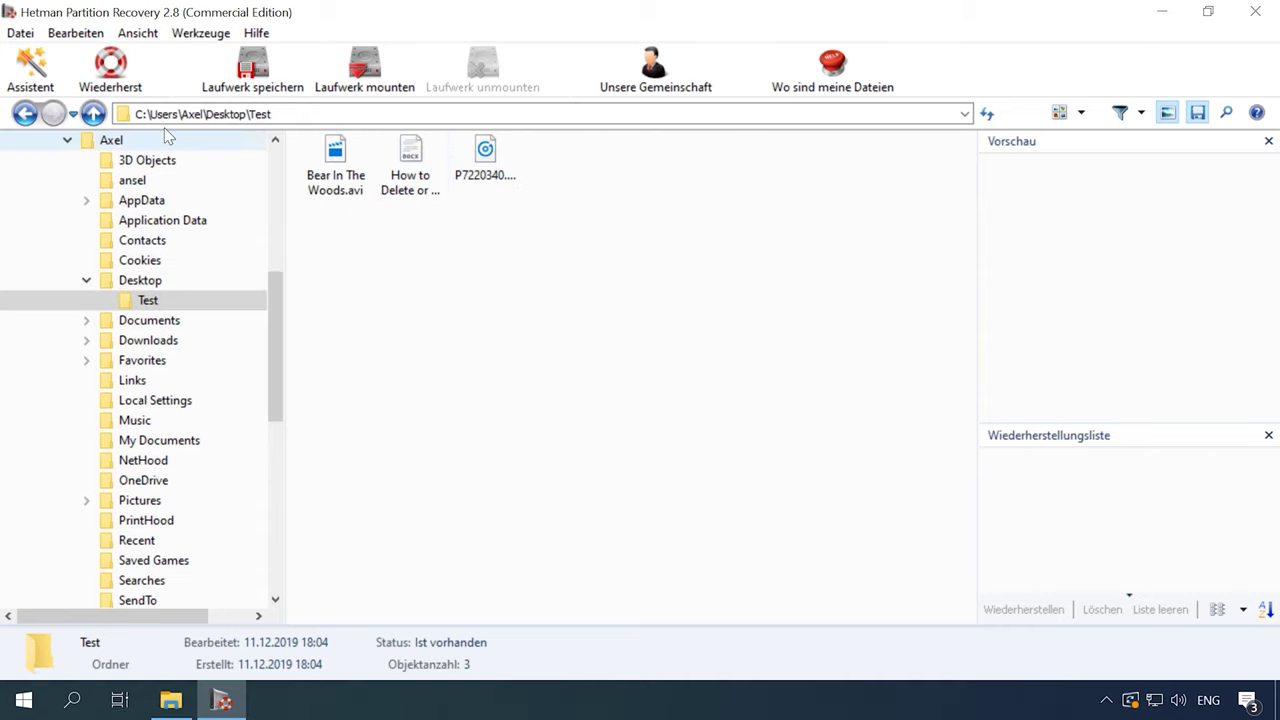
pyautogui.click(25, 113)
# Recover the Test folder to disk with Other (F:) as the destination and finish the recovery wizard
pyautogui.rightClick(338, 162)
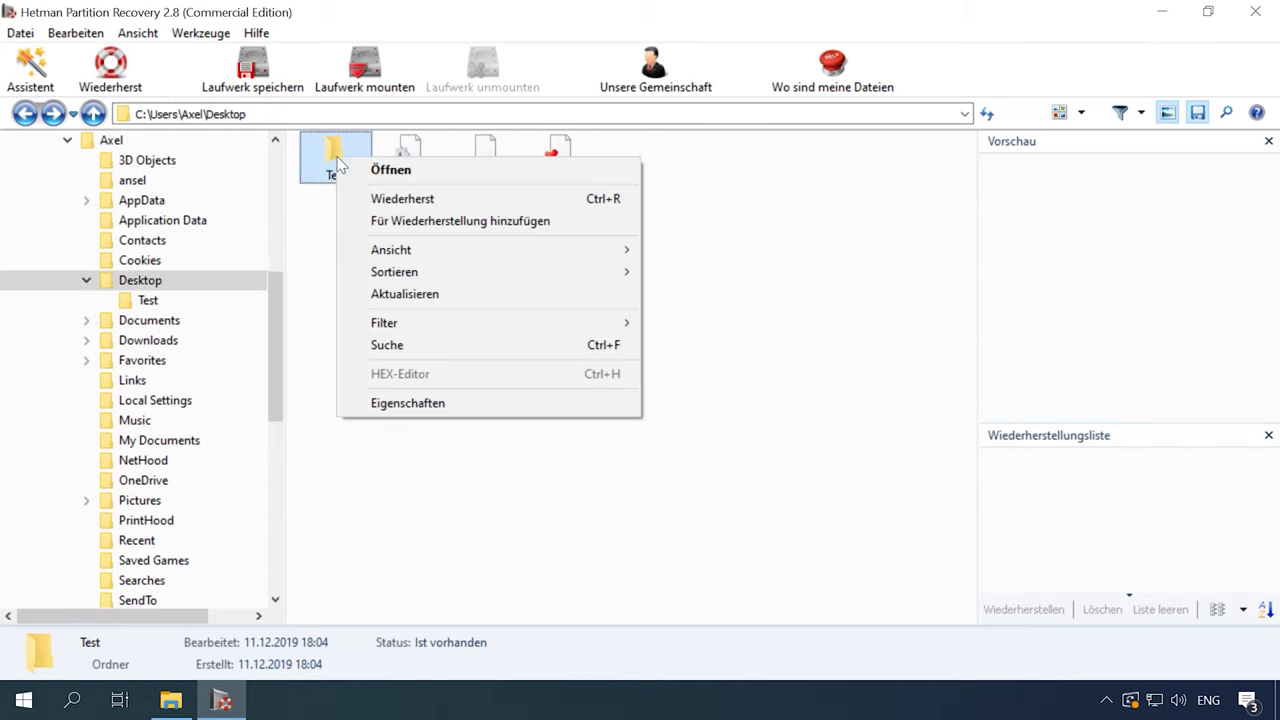
pyautogui.click(405, 201)
pyautogui.click(768, 537)
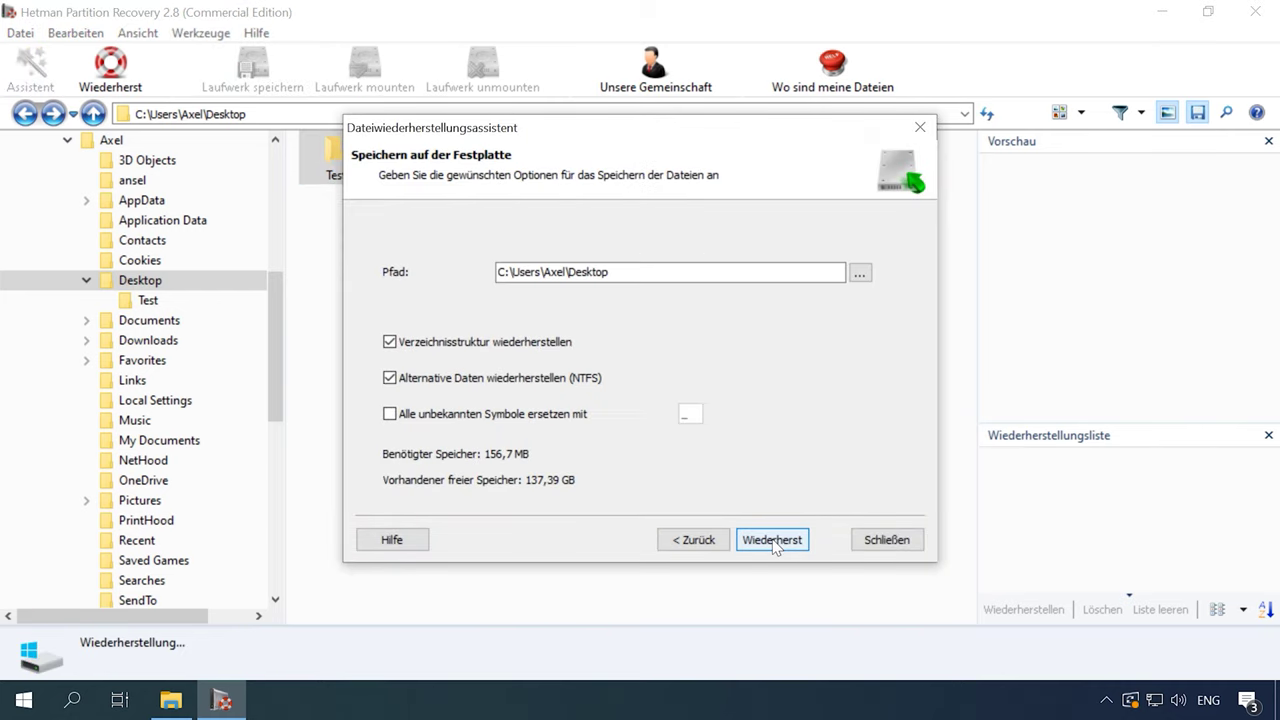
pyautogui.click(859, 273)
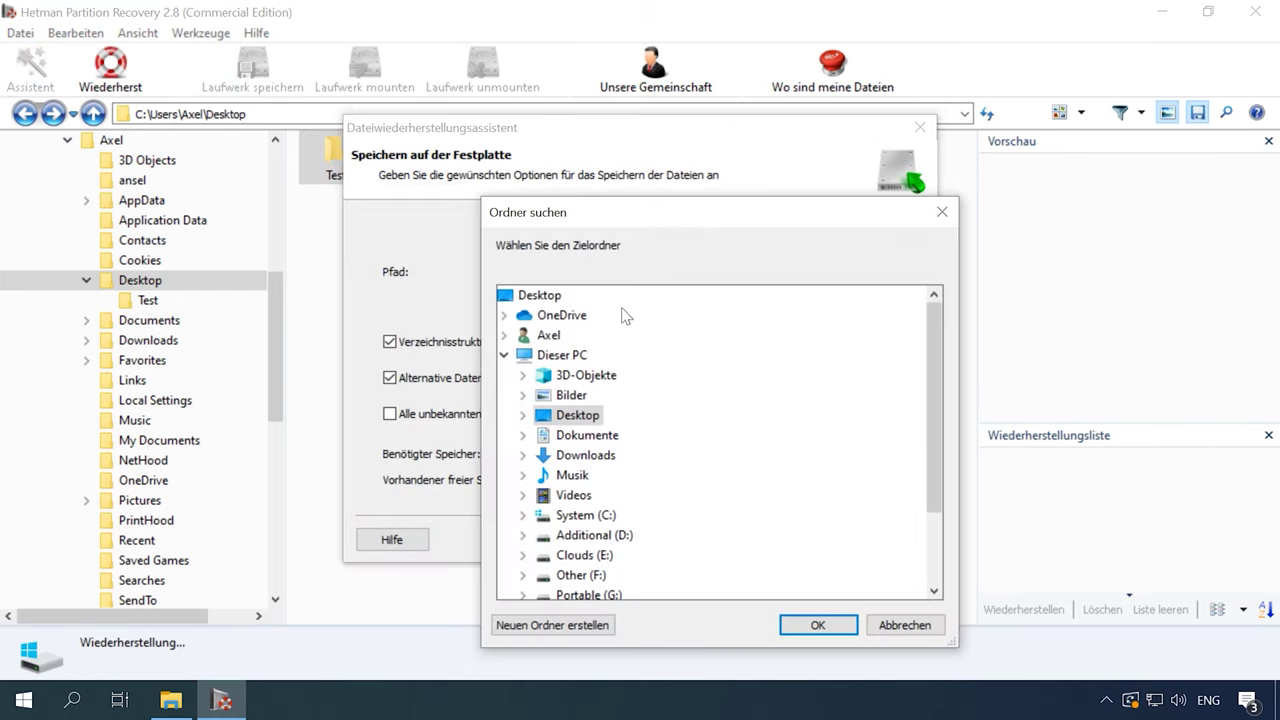
pyautogui.click(504, 355)
pyautogui.click(504, 355)
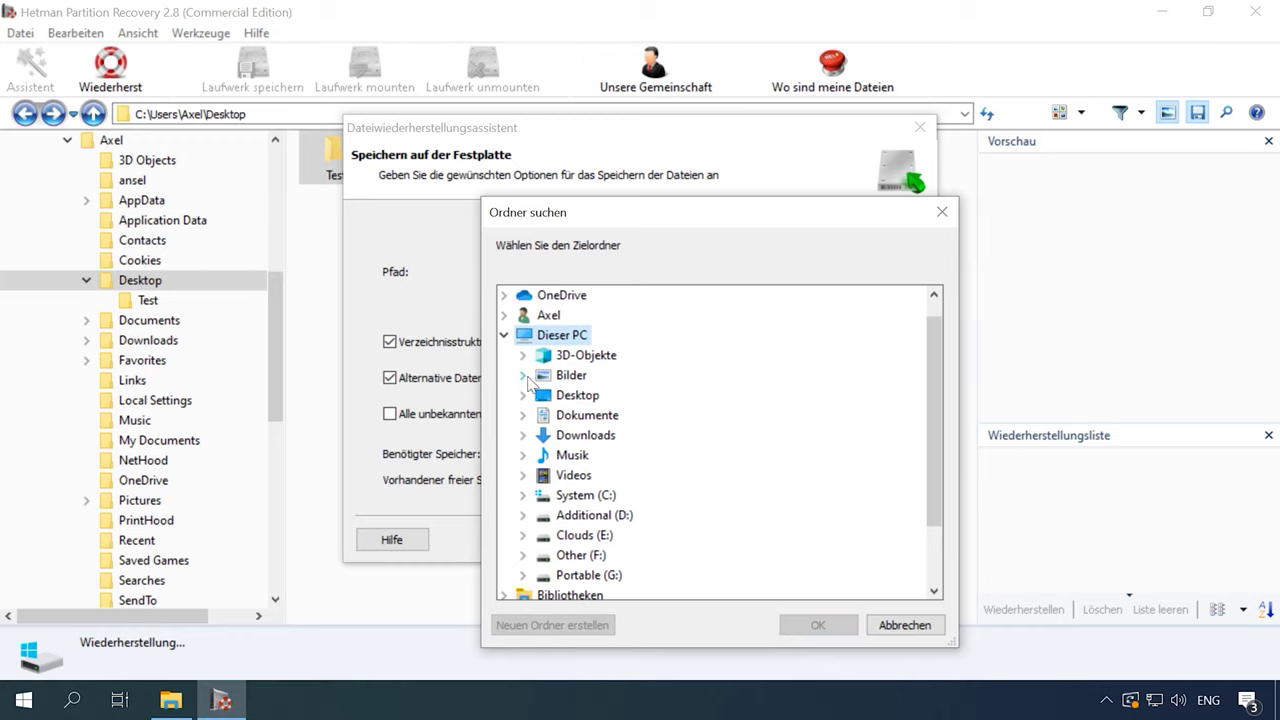
pyautogui.scroll(-1, 600, 522)
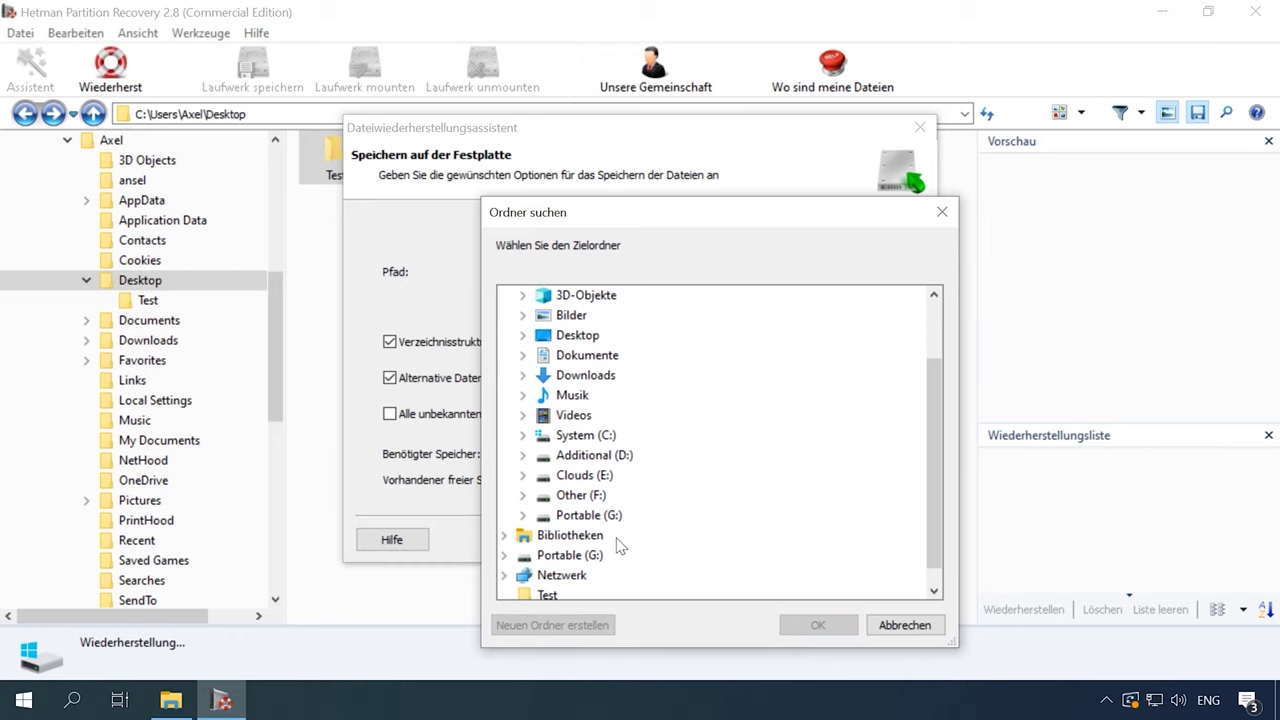
pyautogui.click(581, 495)
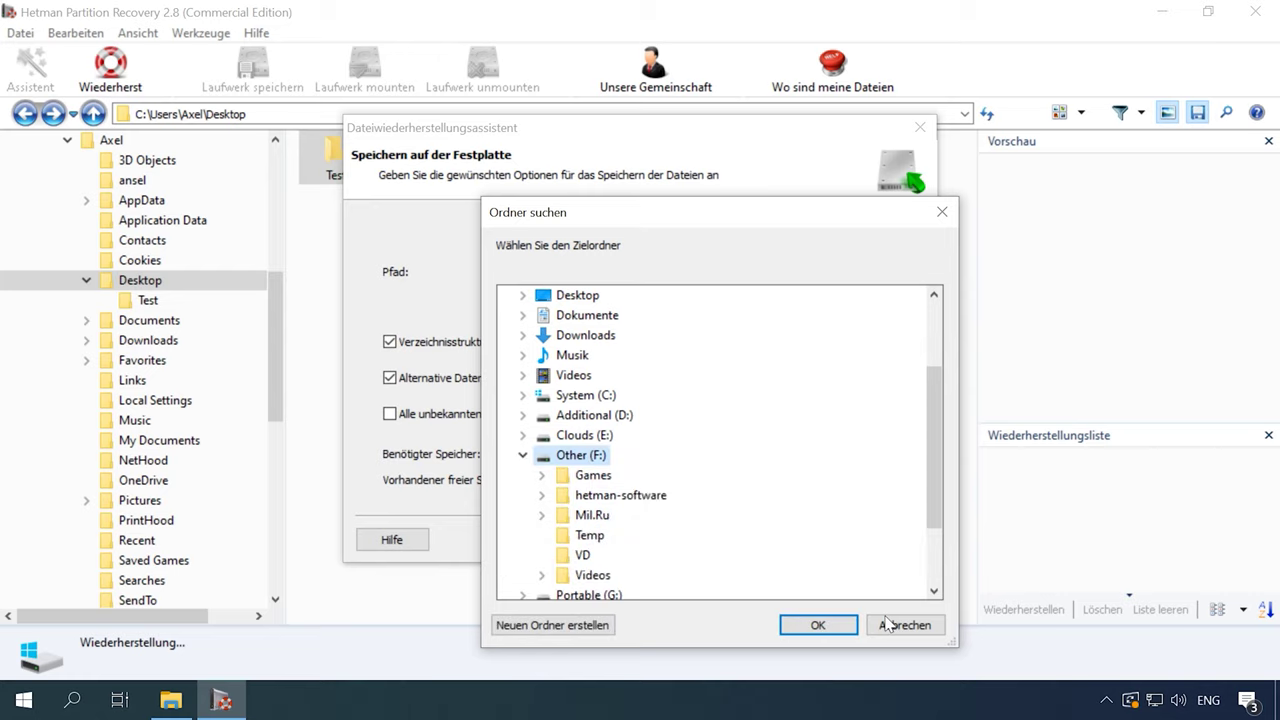
pyautogui.click(818, 625)
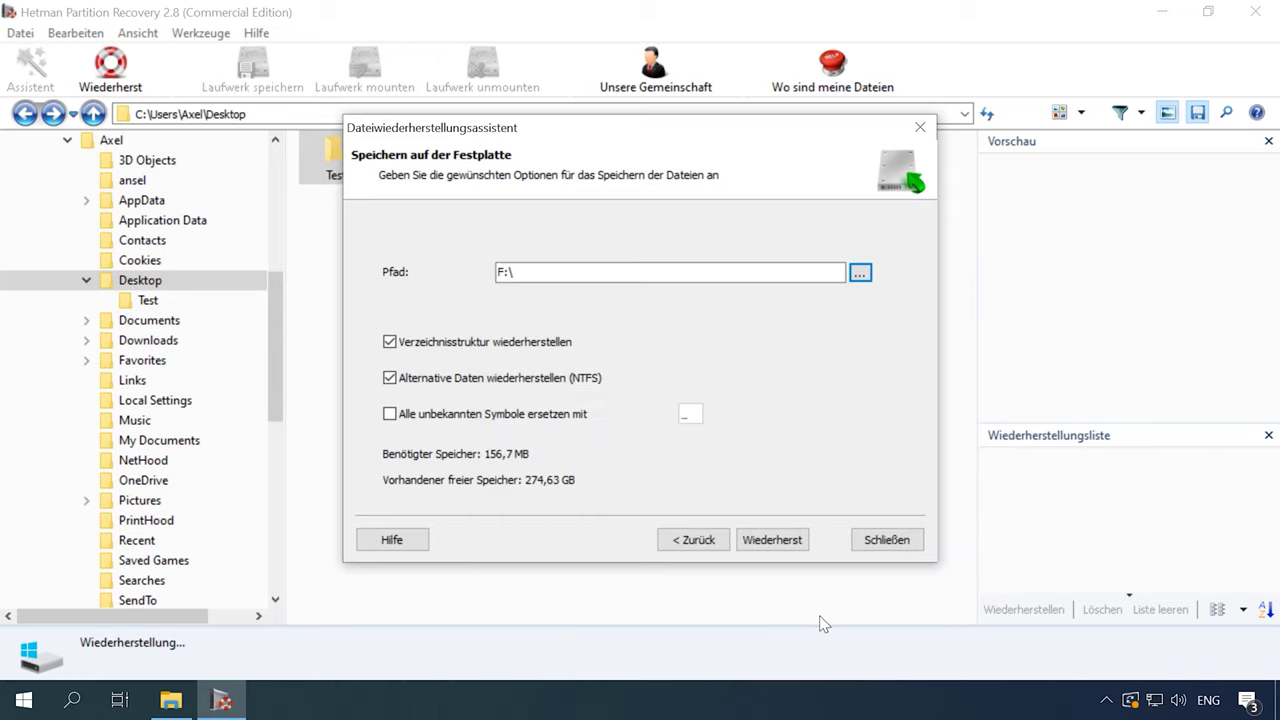
pyautogui.click(771, 541)
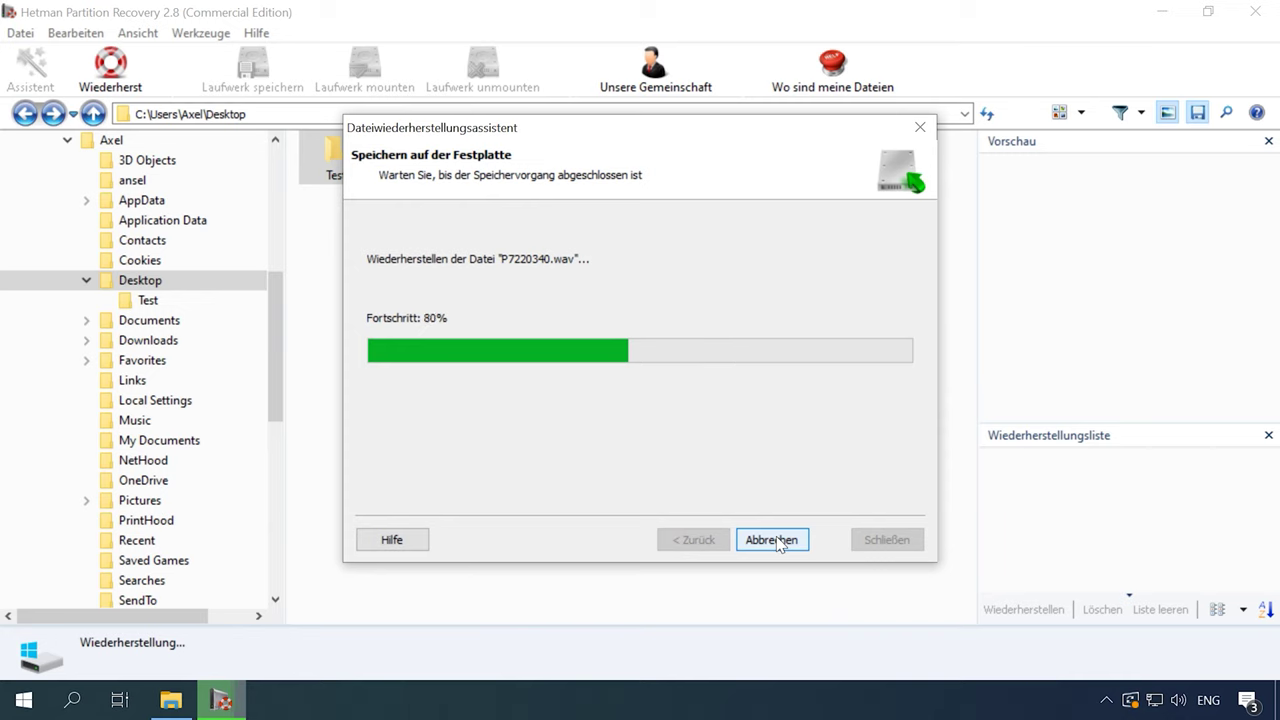
pyautogui.click(771, 540)
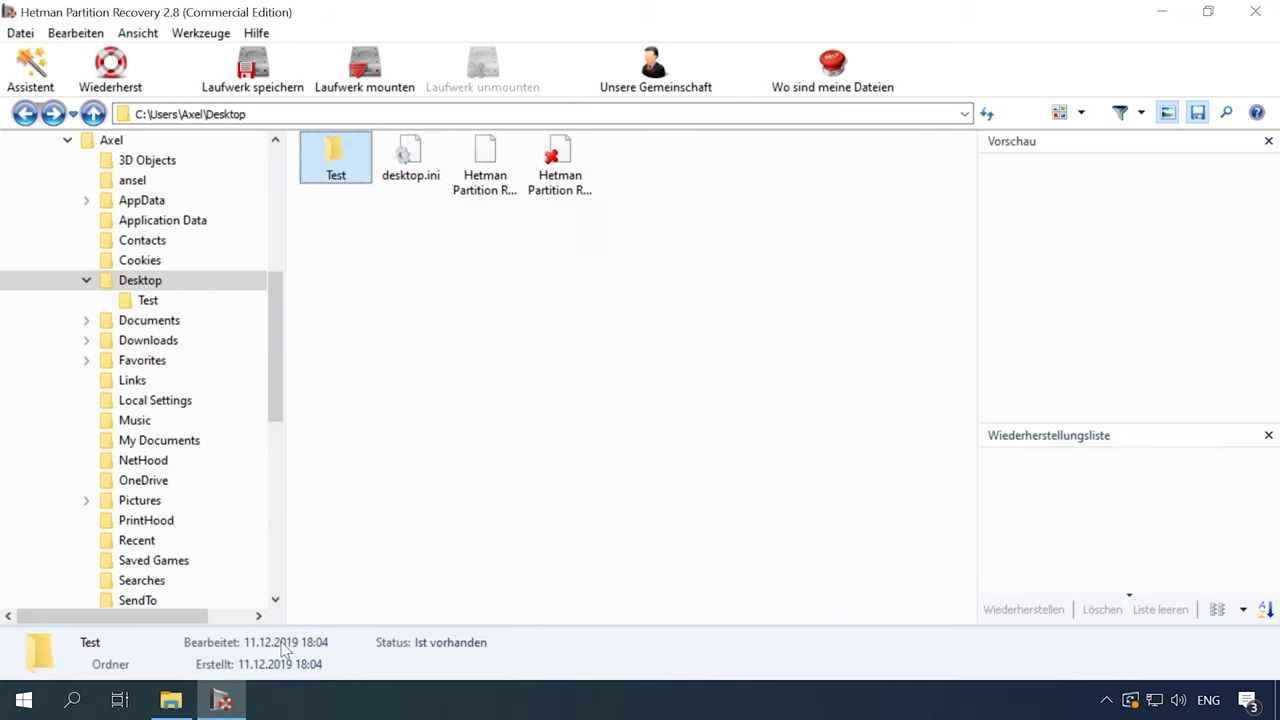
# Switch to File Explorer and open the recovered Test folder on the Other (F:) drive
pyautogui.click(172, 702)
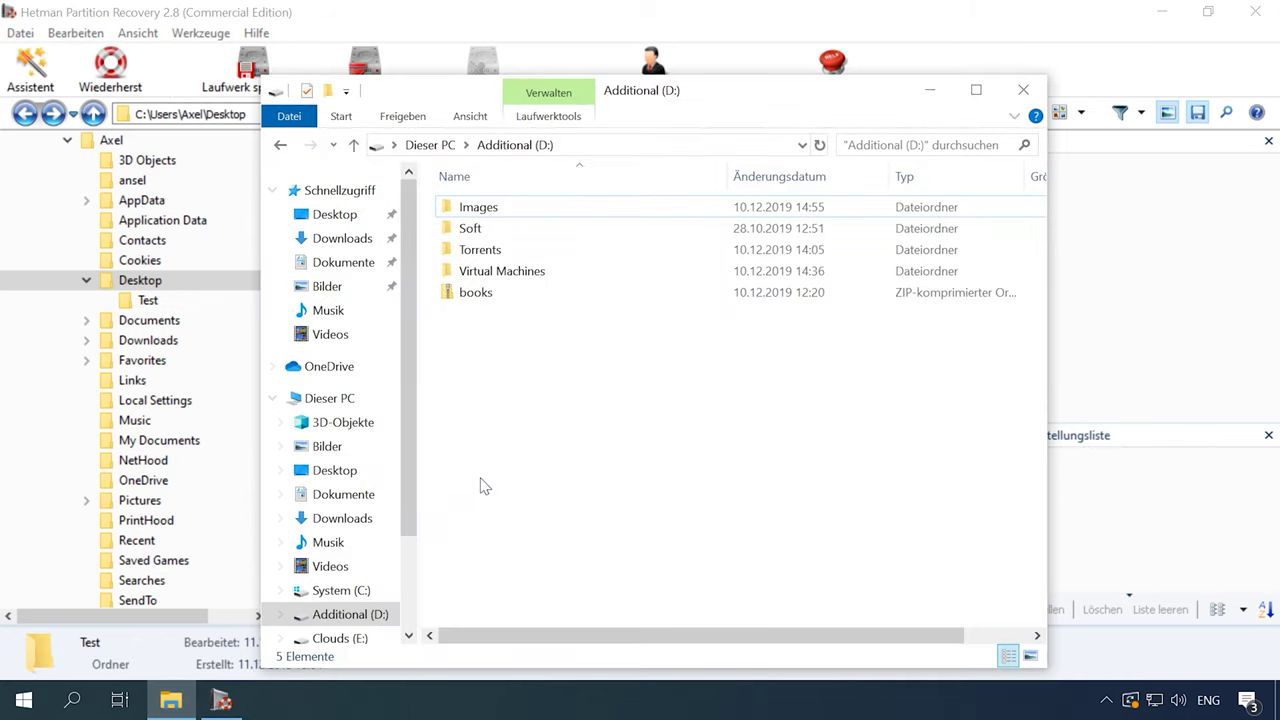
pyautogui.click(426, 146)
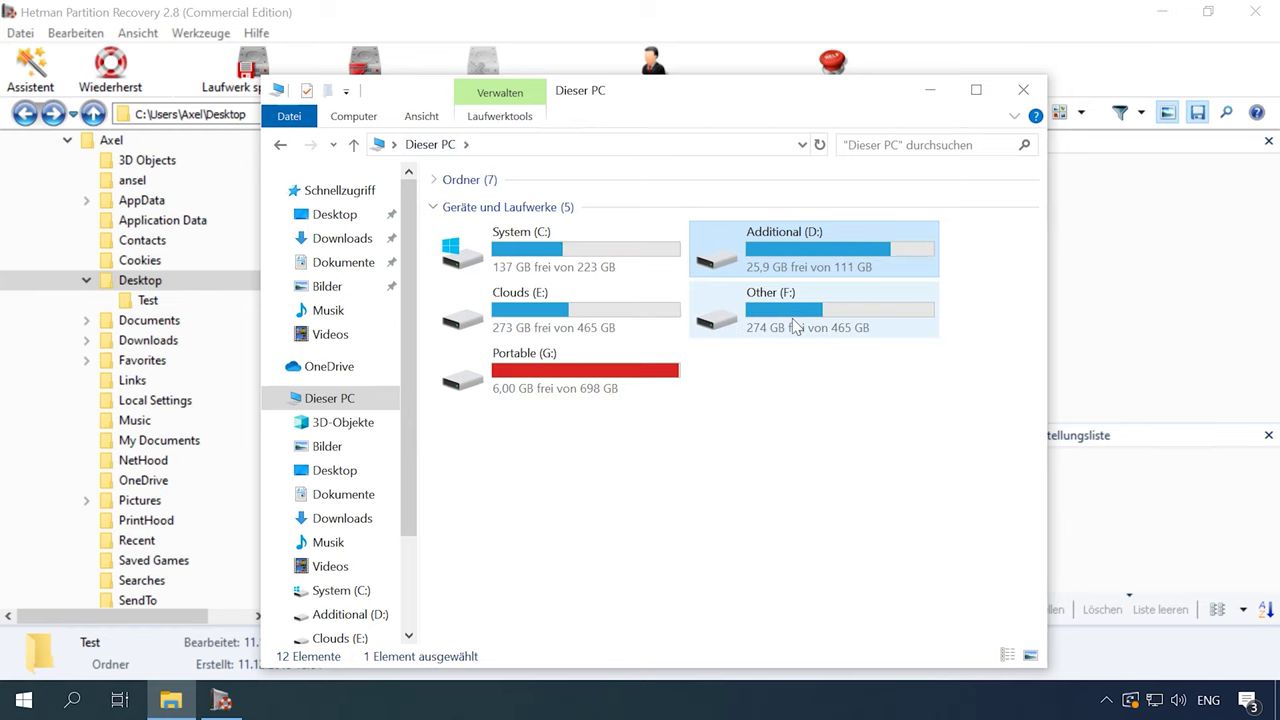
pyautogui.doubleClick(760, 295)
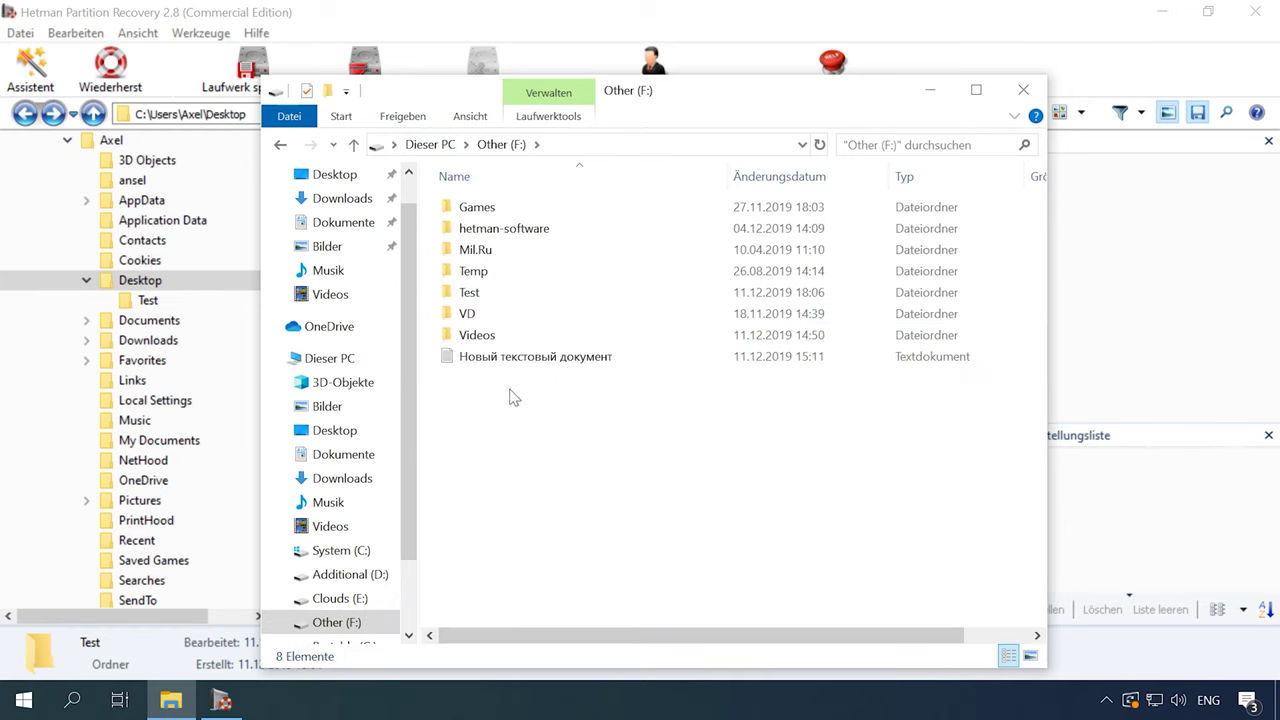
pyautogui.click(478, 293)
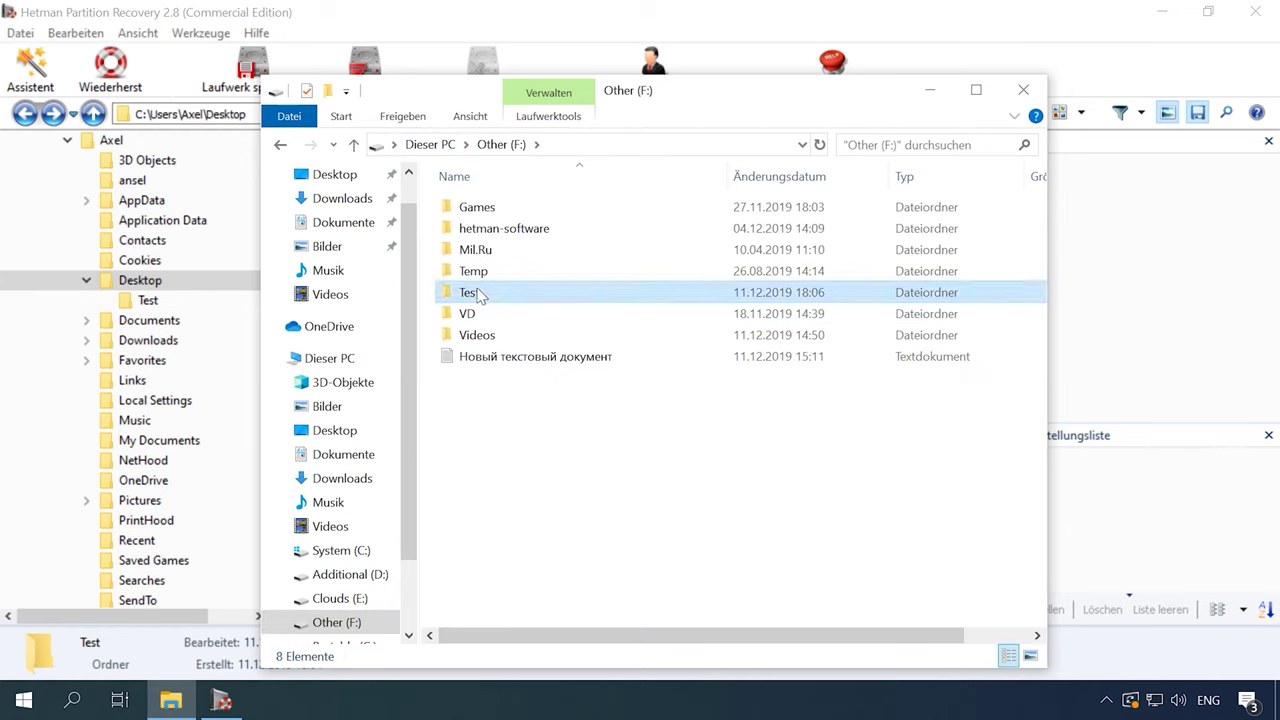
pyautogui.doubleClick(470, 296)
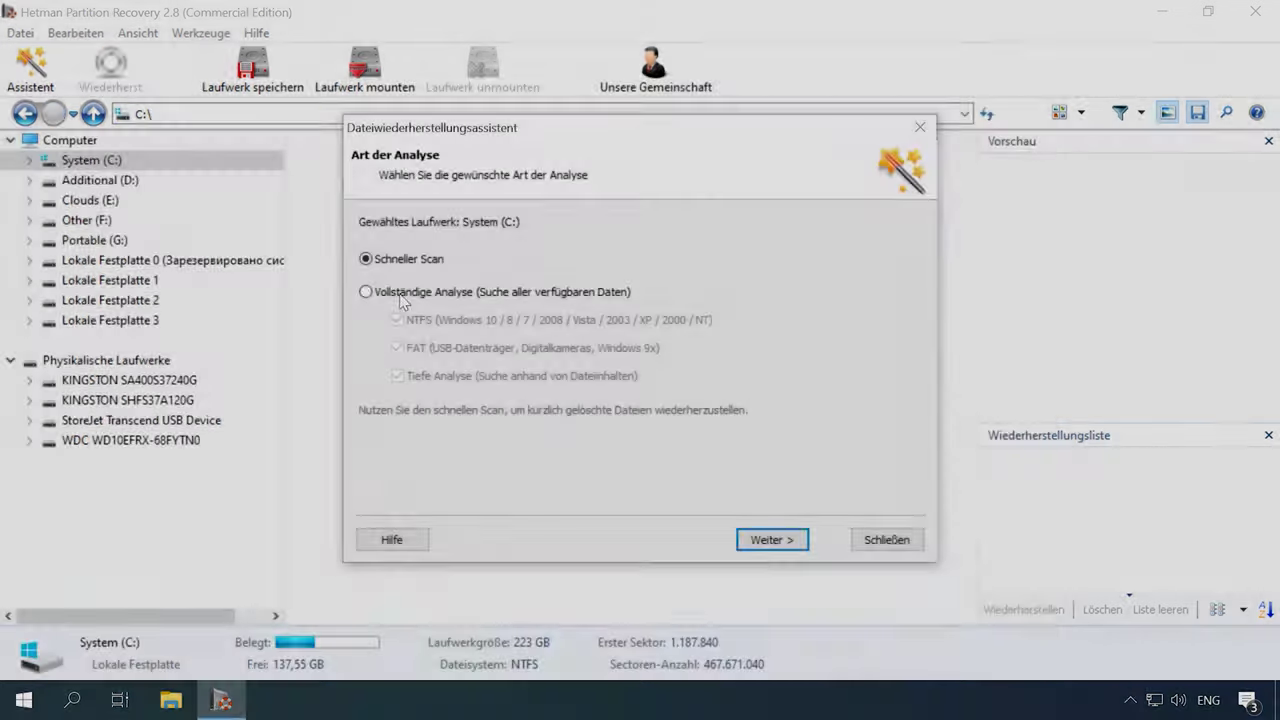
# Run a full analysis of the System (C:) drive with NTFS, FAT and deep analysis enabled
pyautogui.click(366, 291)
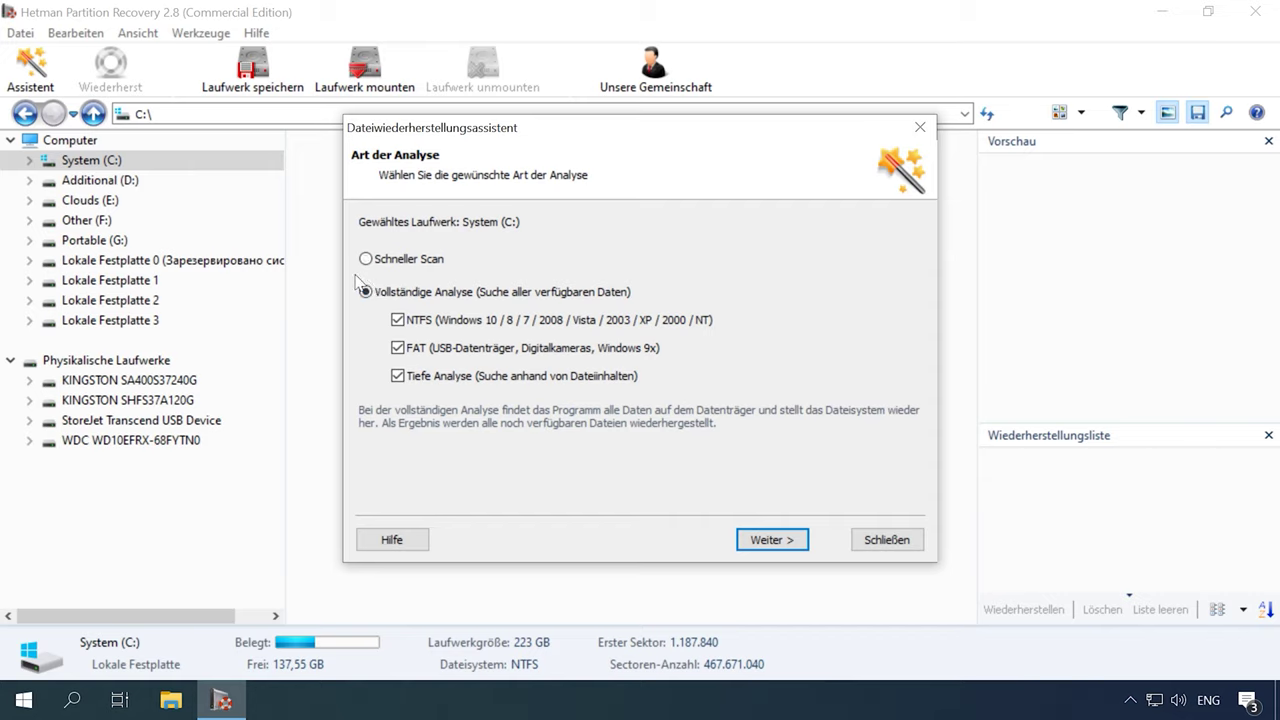
pyautogui.click(770, 540)
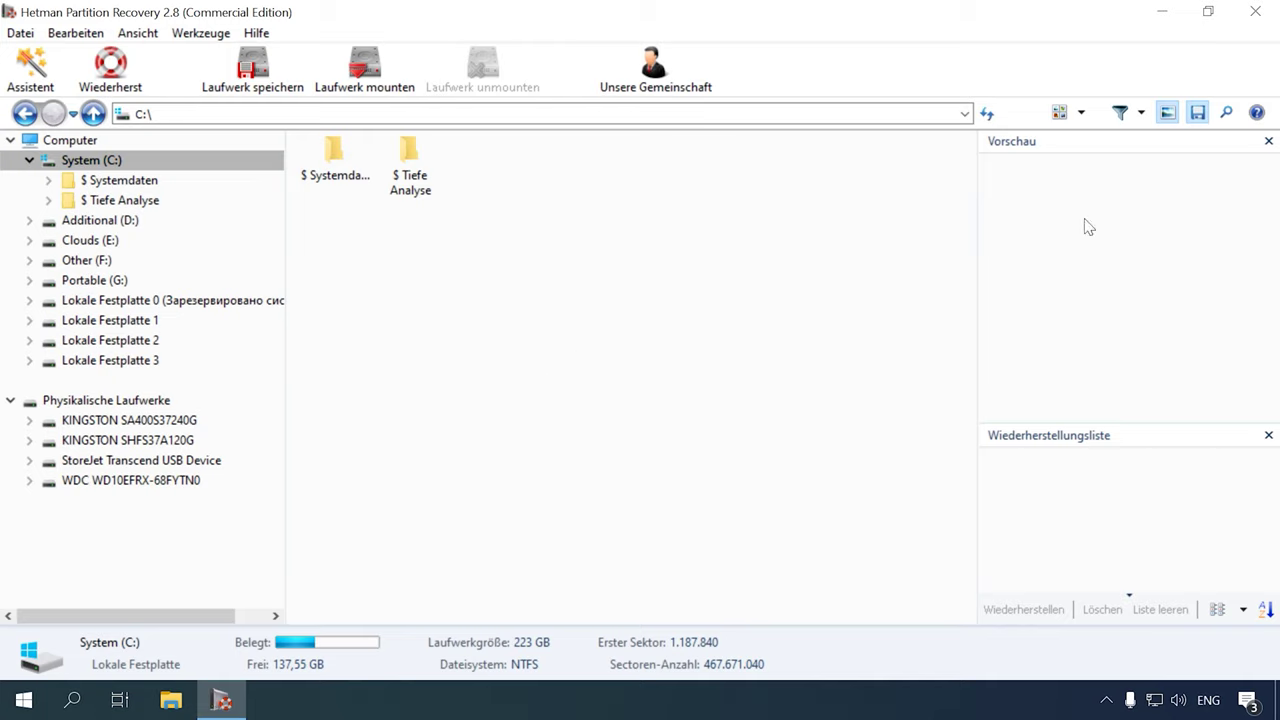
# Search the scanned System (C:) drive for "Datei 00493" and preview the JPG and PNG files found
pyautogui.click(1225, 114)
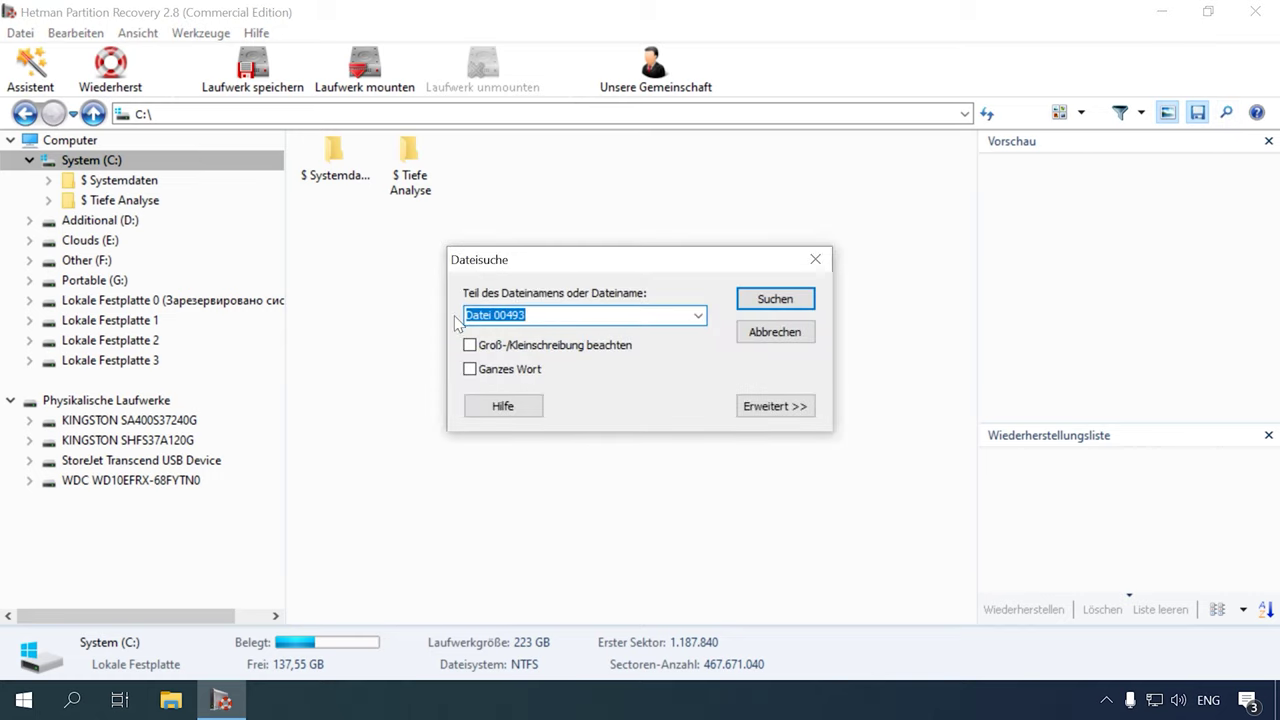
pyautogui.click(756, 306)
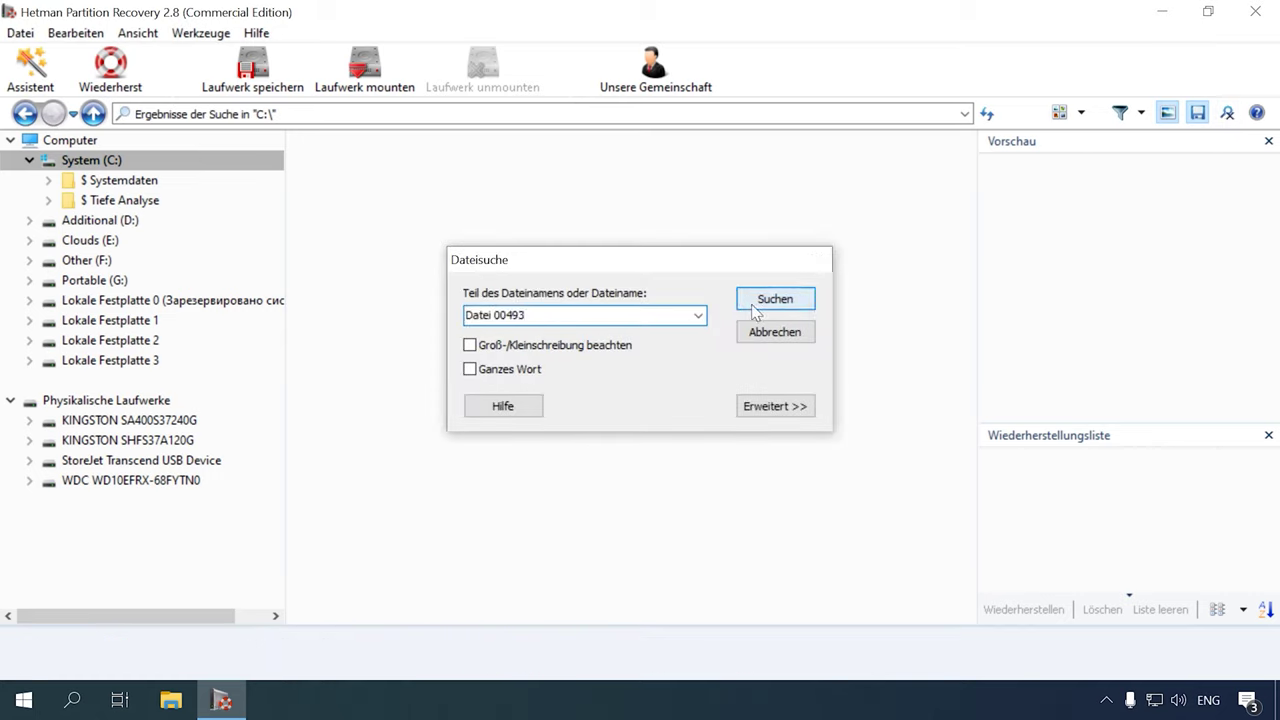
pyautogui.click(332, 170)
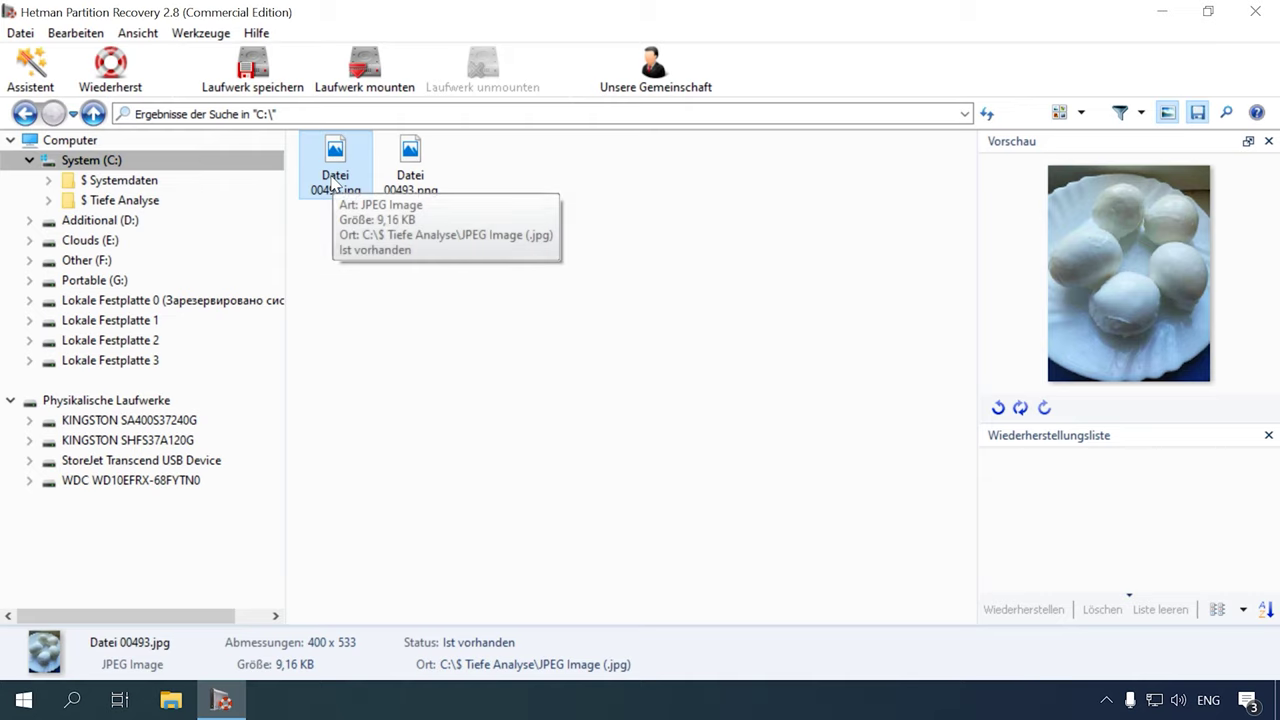
pyautogui.click(418, 176)
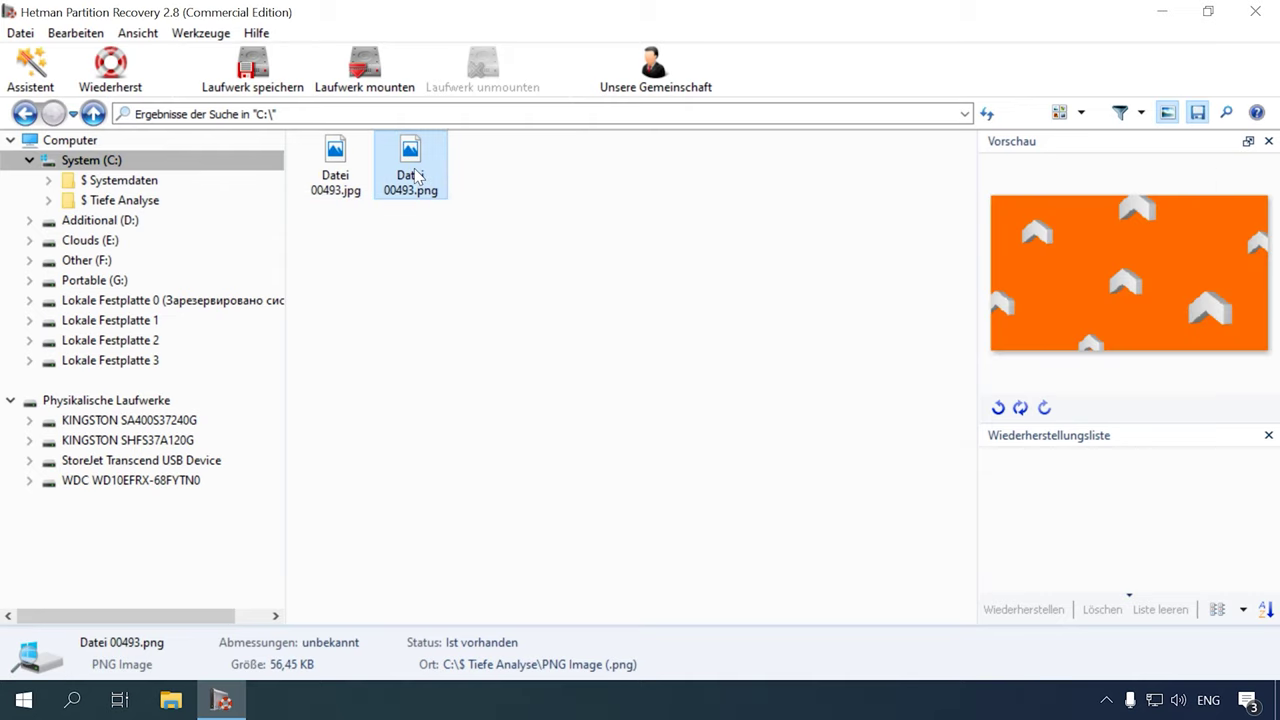
pyautogui.click(452, 244)
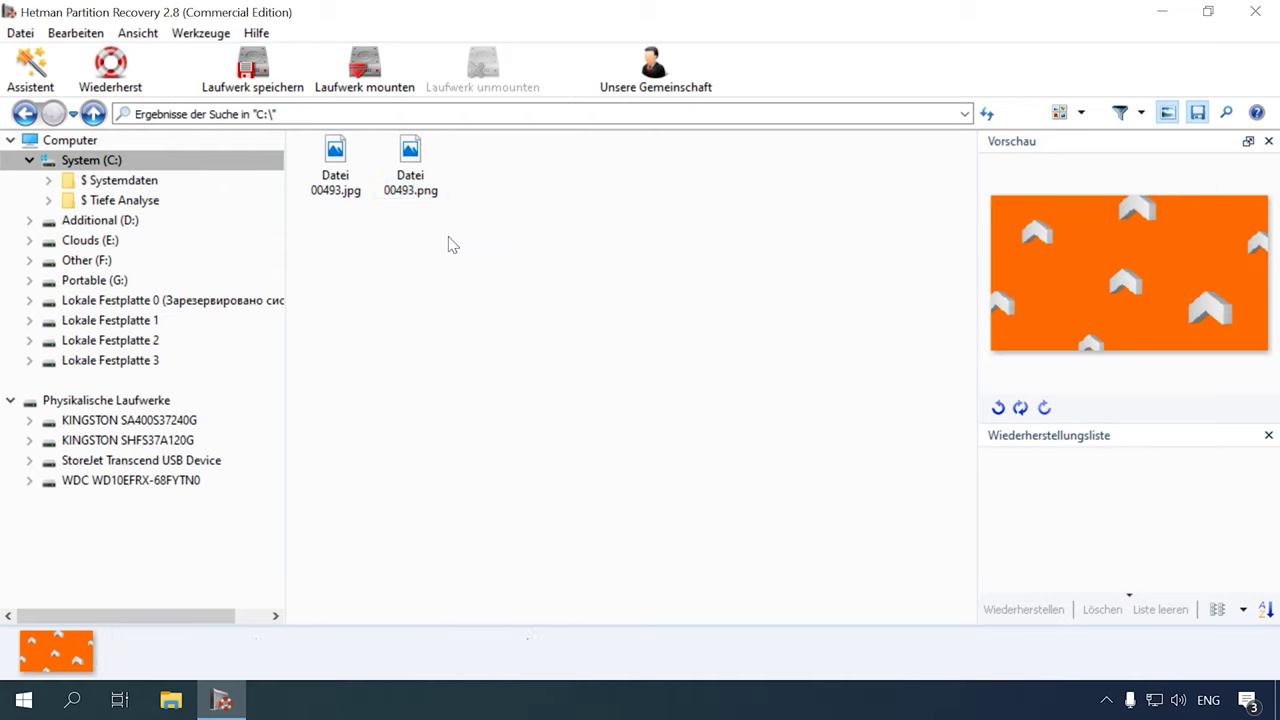